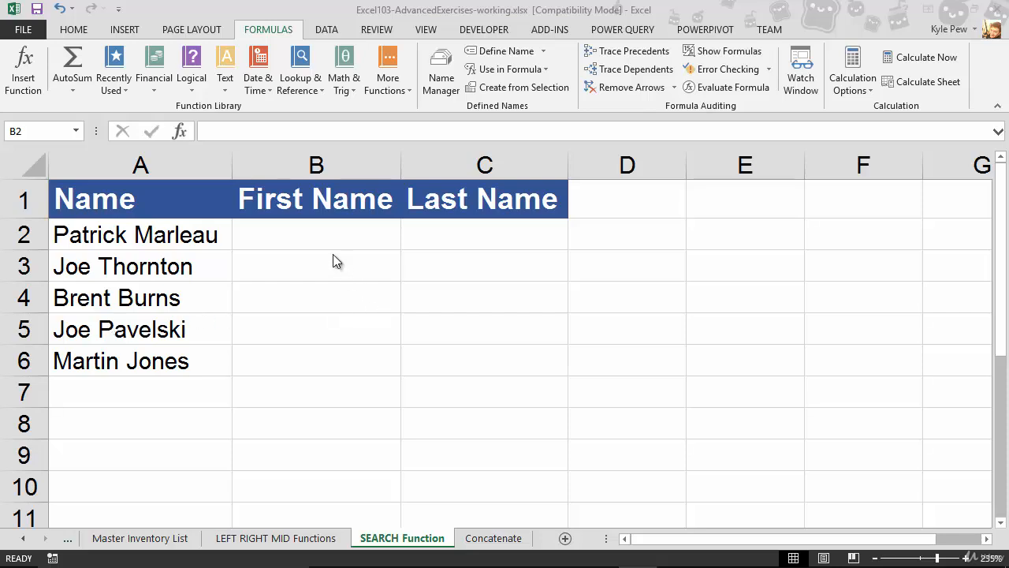
- Enter the formula =LEFT(A2, 7) in cell B2 and fill it down through B6
left_click(288, 235)
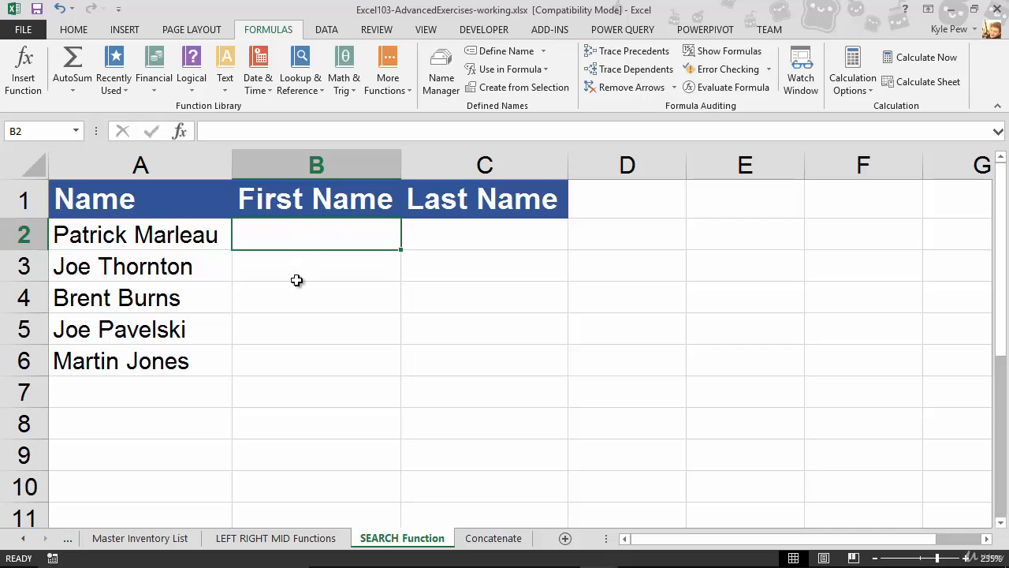
type("=left")
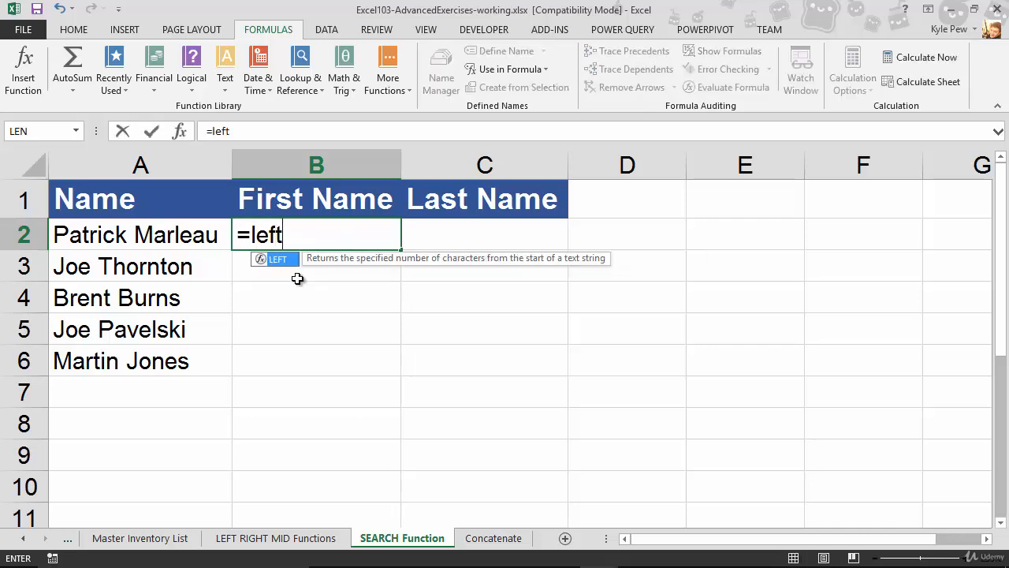
type("(")
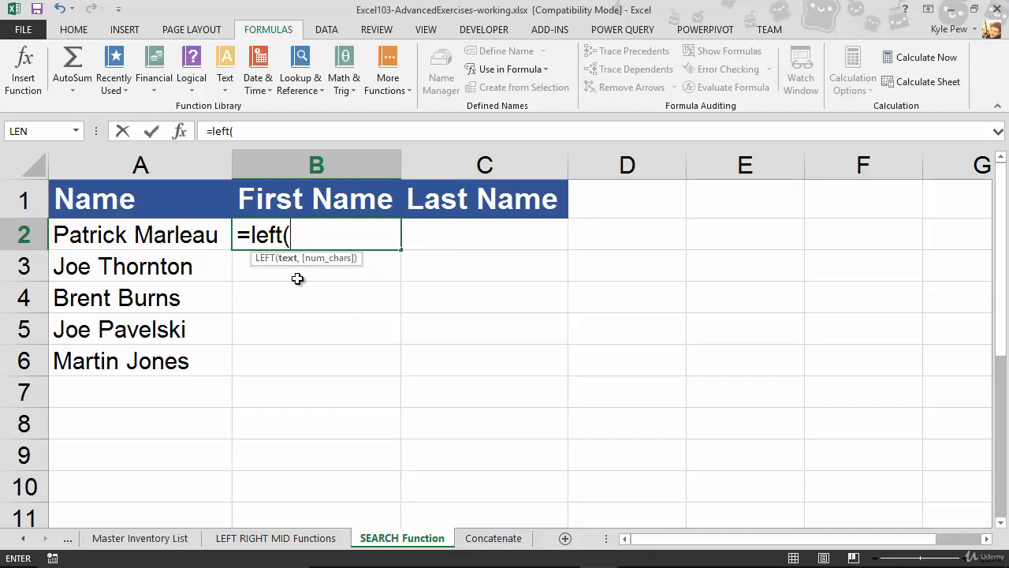
left_click(103, 245)
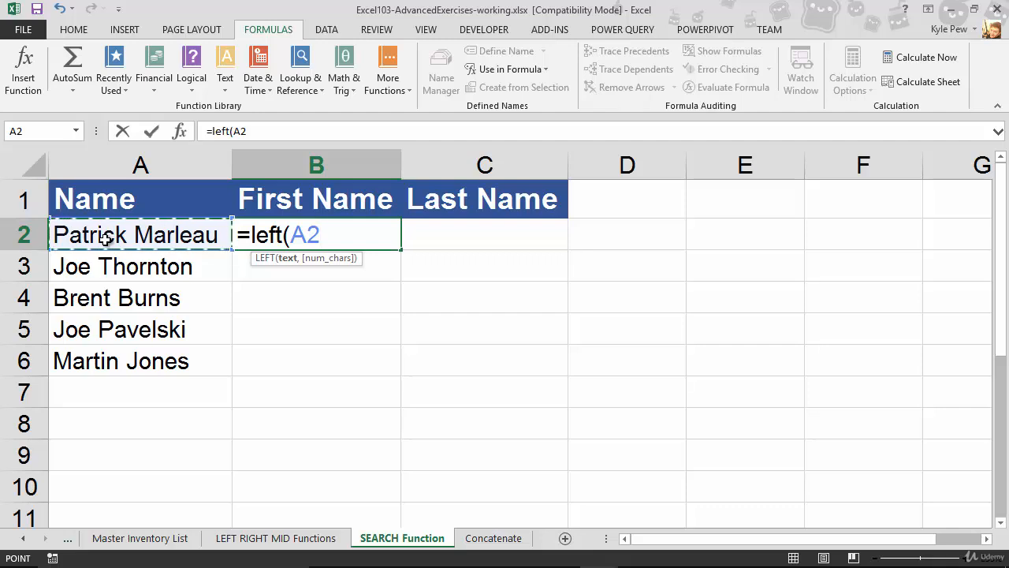
type(",")
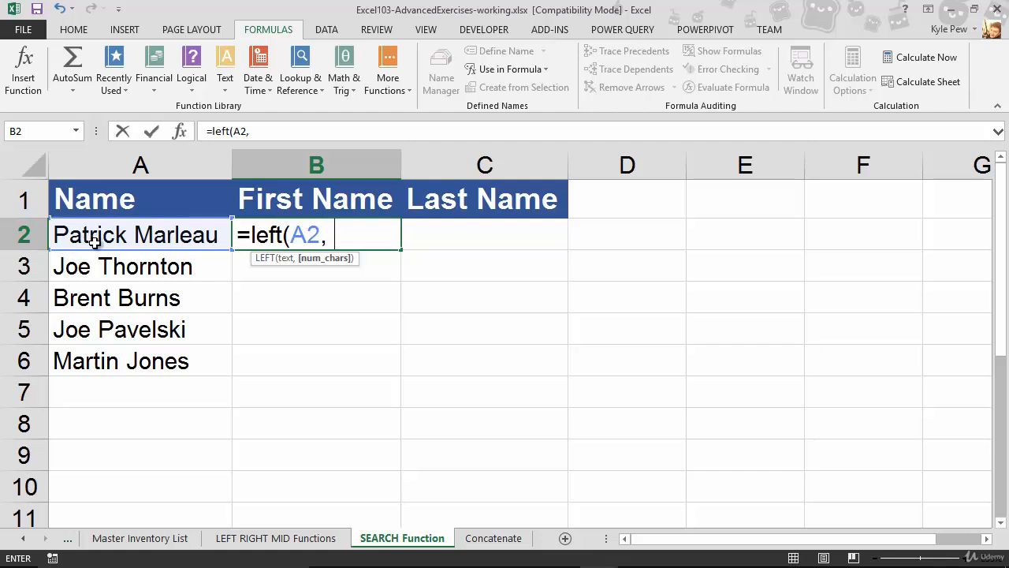
type("7)")
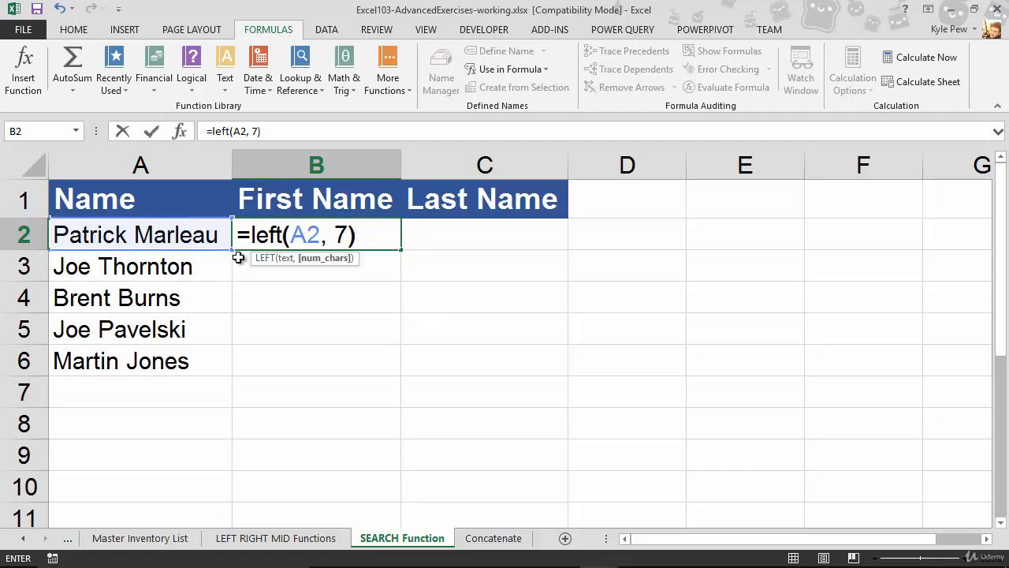
key("ctrl+Return")
key("Return")
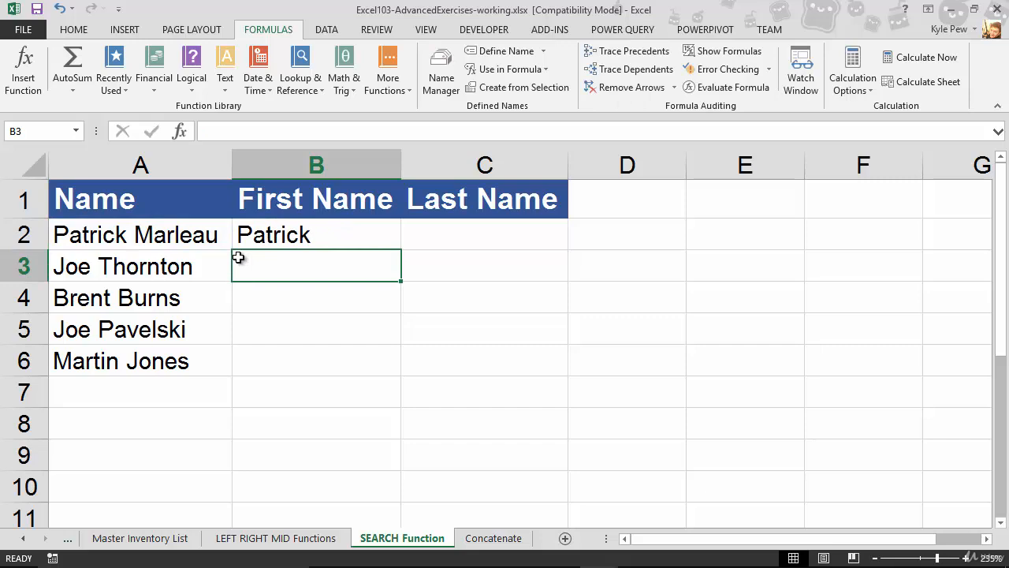
left_click(315, 235)
left_click_drag(401, 248, 390, 367)
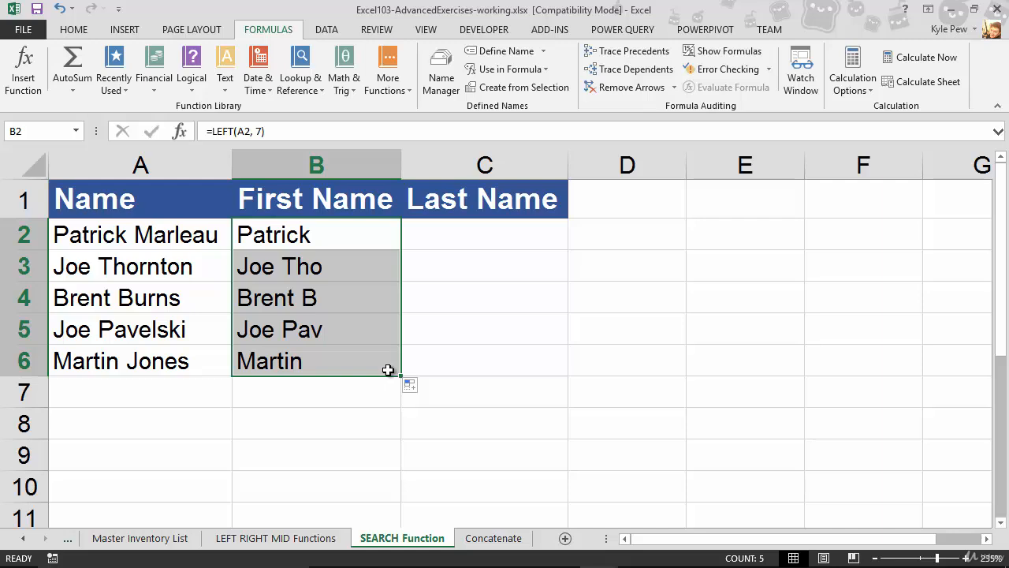
- Review the character count in B2's LEFT formula and set the one in B3 to 3
left_click(329, 243)
double_click(385, 235)
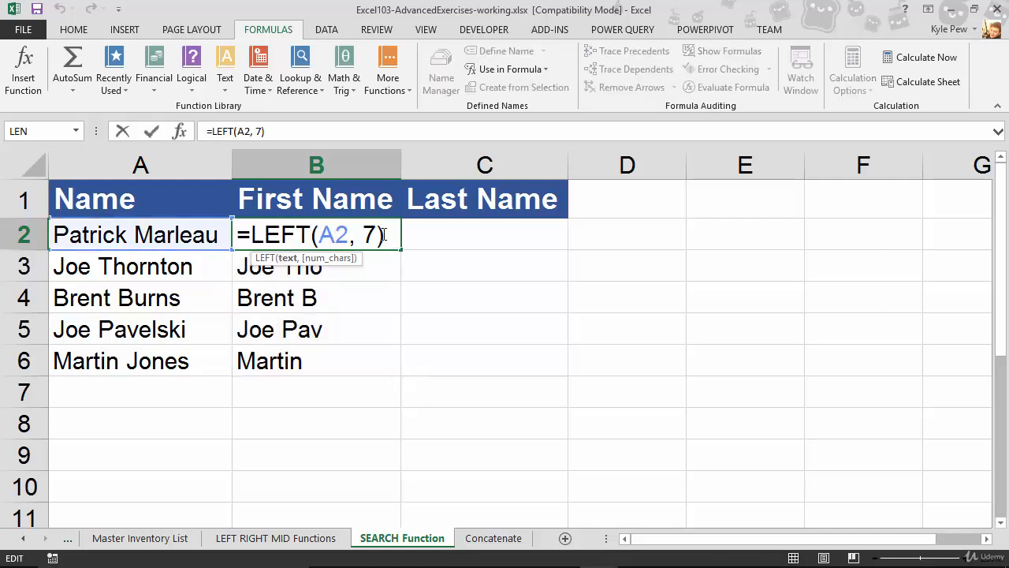
double_click(369, 235)
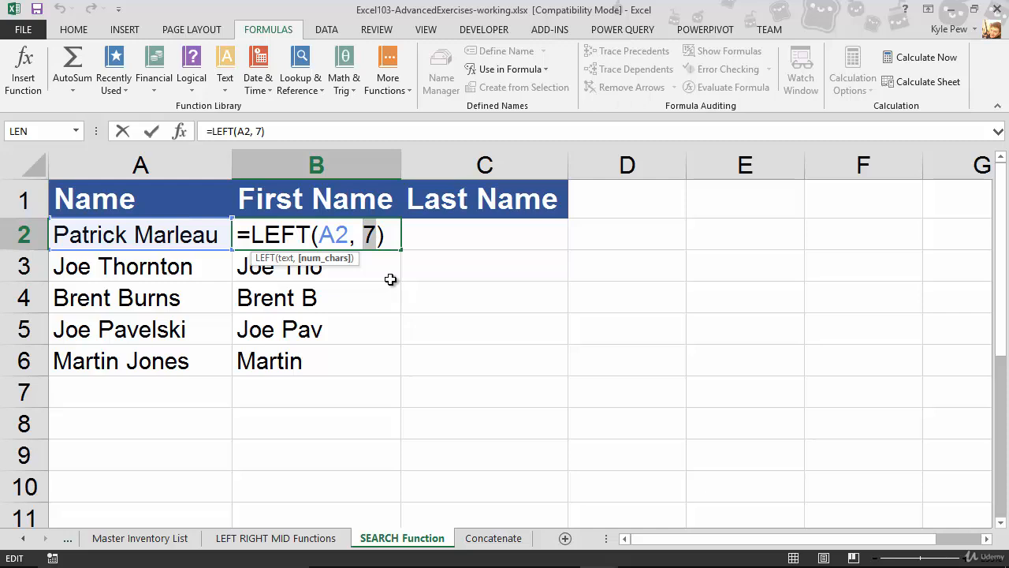
key("Return")
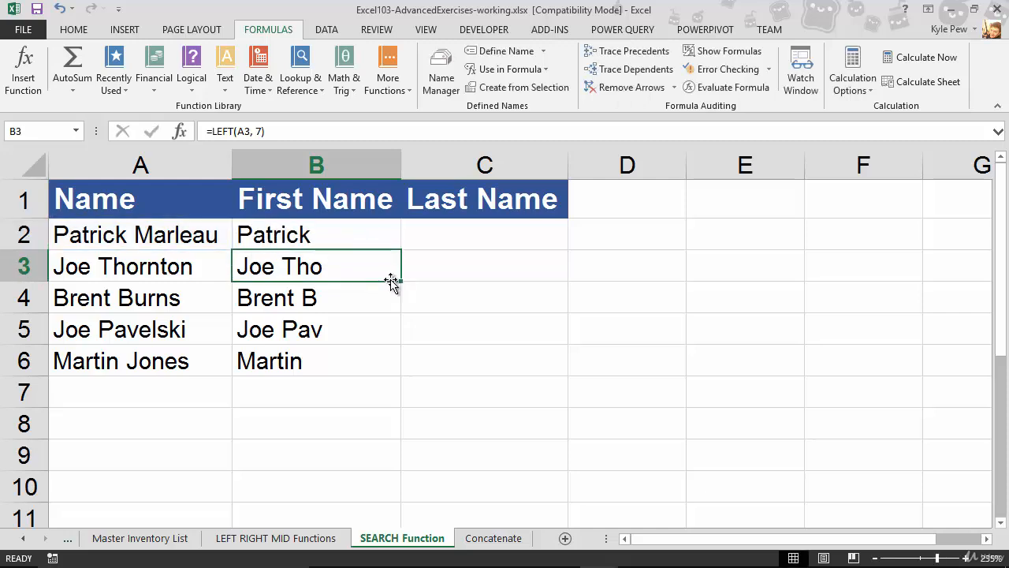
double_click(308, 268)
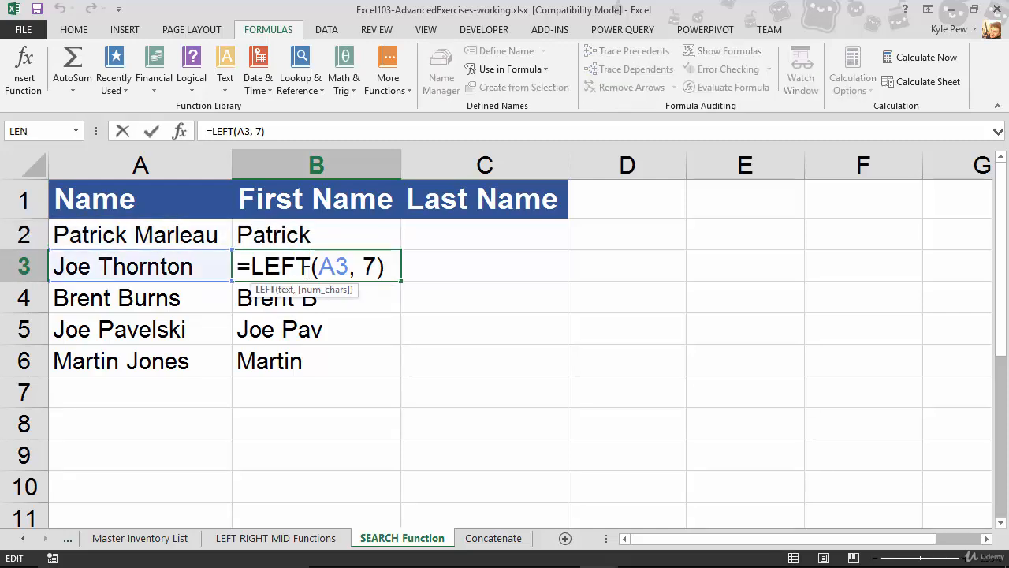
double_click(369, 266)
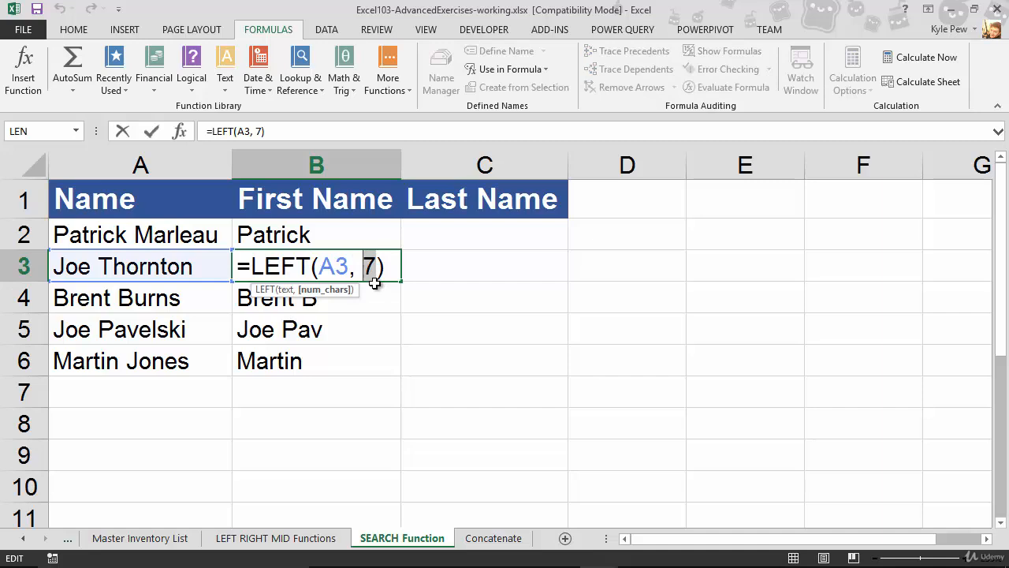
type("3")
key("Return")
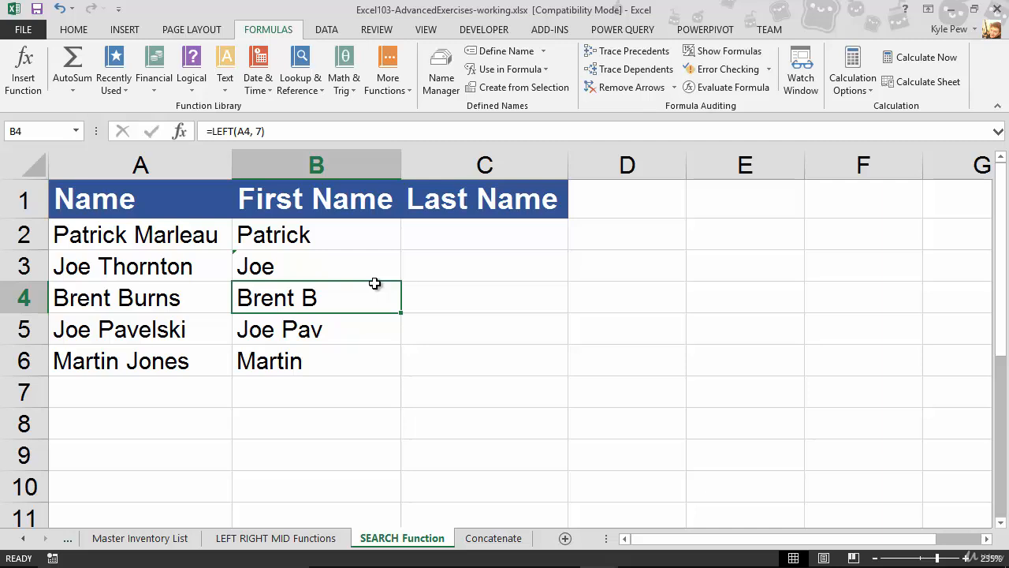
- Clear the LEFT formulas from B2:B6 in the First Name column
left_click_drag(331, 234, 310, 351)
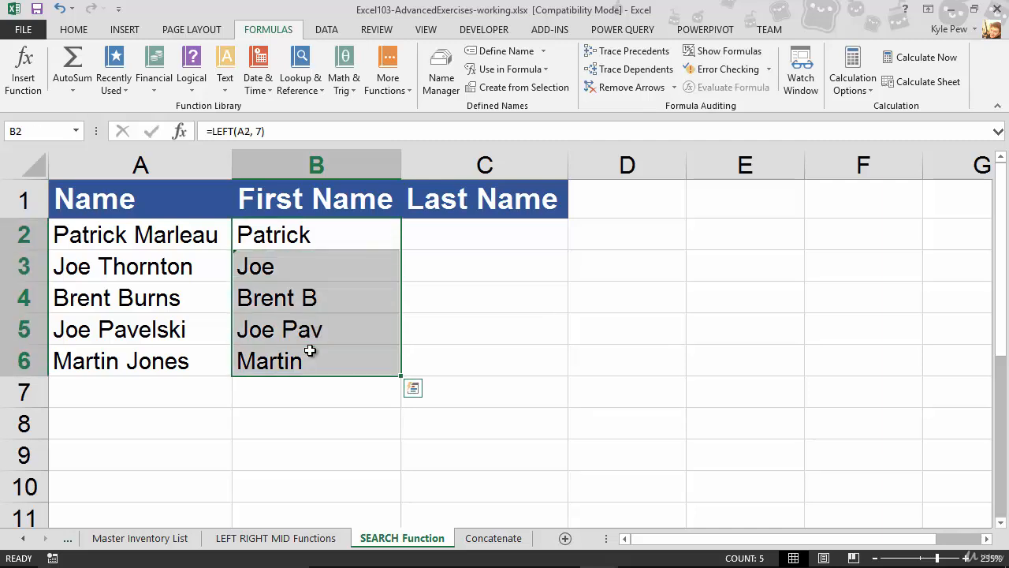
key("Delete")
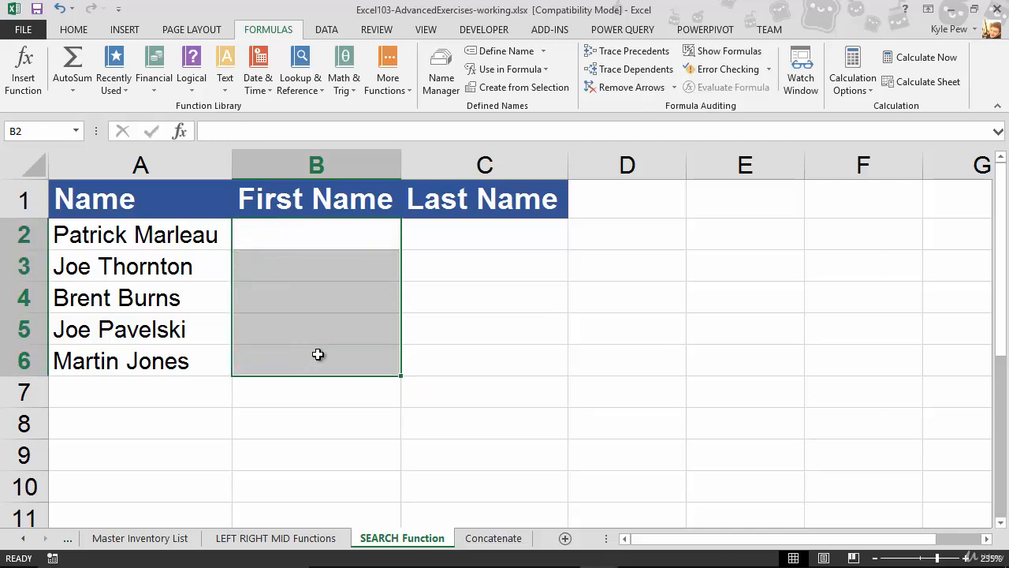
- Insert the LEFT function in cell B2 with A2 as its Text argument
left_click(275, 244)
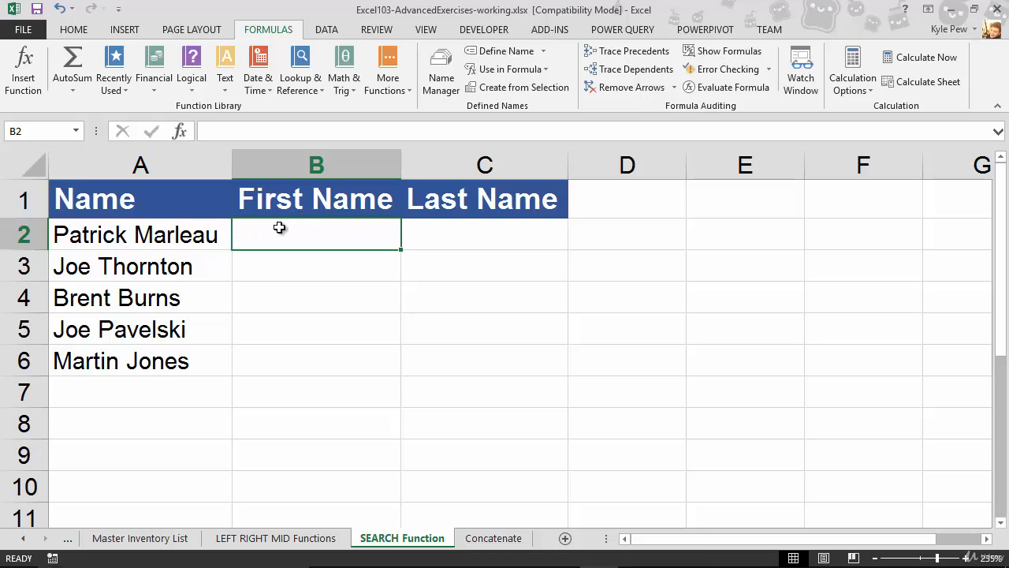
left_click(227, 87)
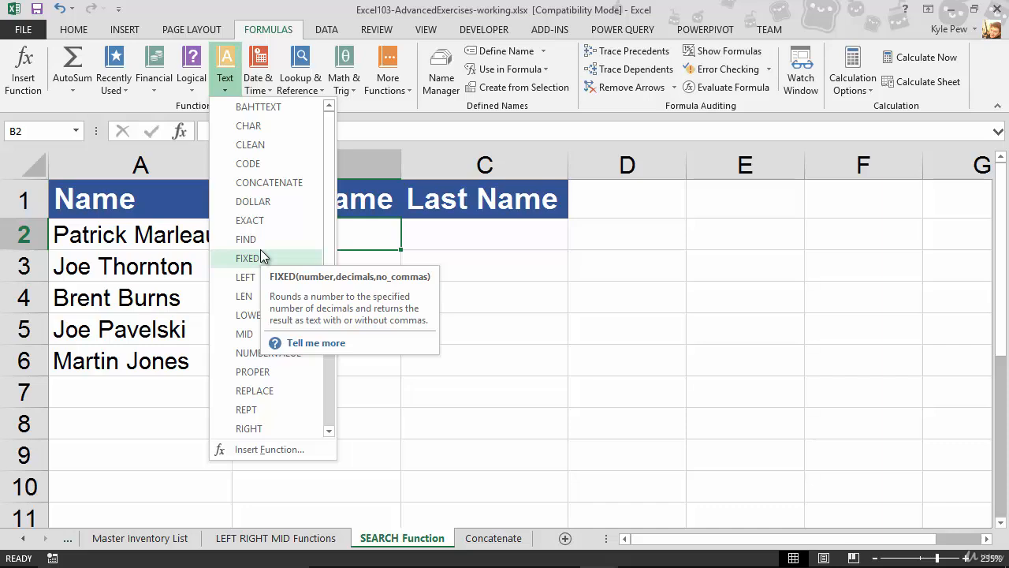
left_click(244, 276)
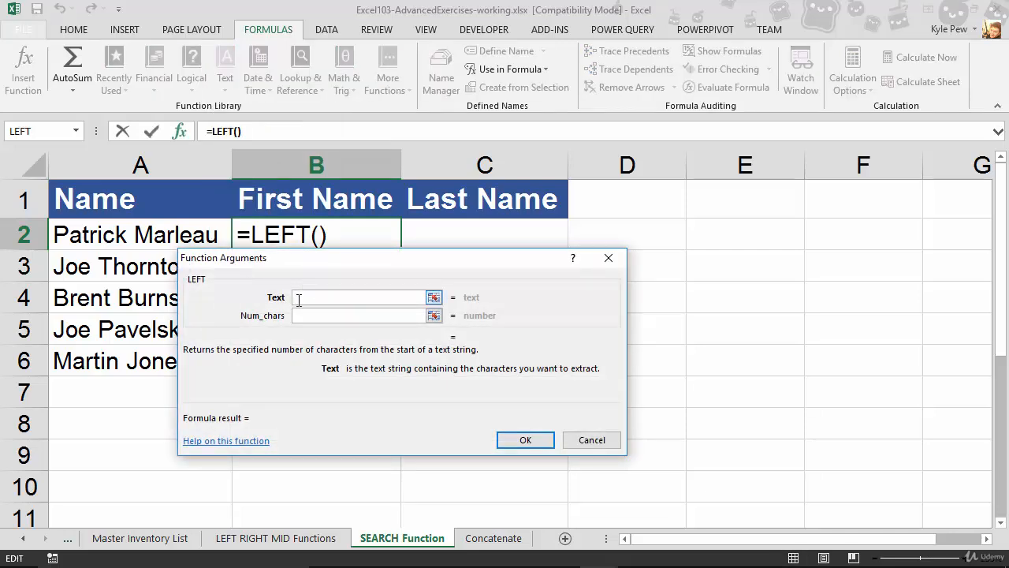
left_click(110, 237)
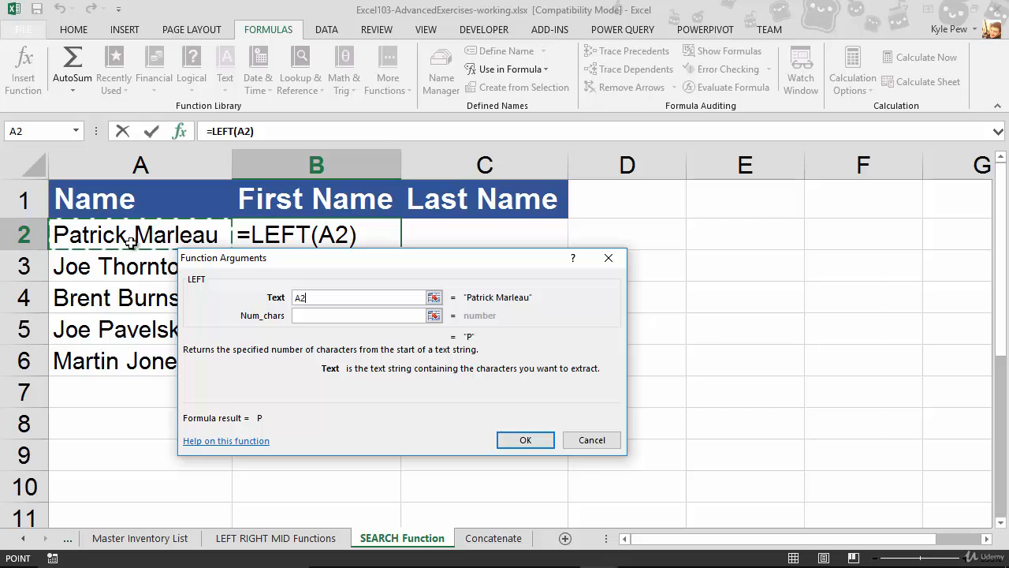
- Nest a SEARCH function in LEFT's Num_chars argument, with " " as Find_text and A2 as Within_text
left_click(314, 312)
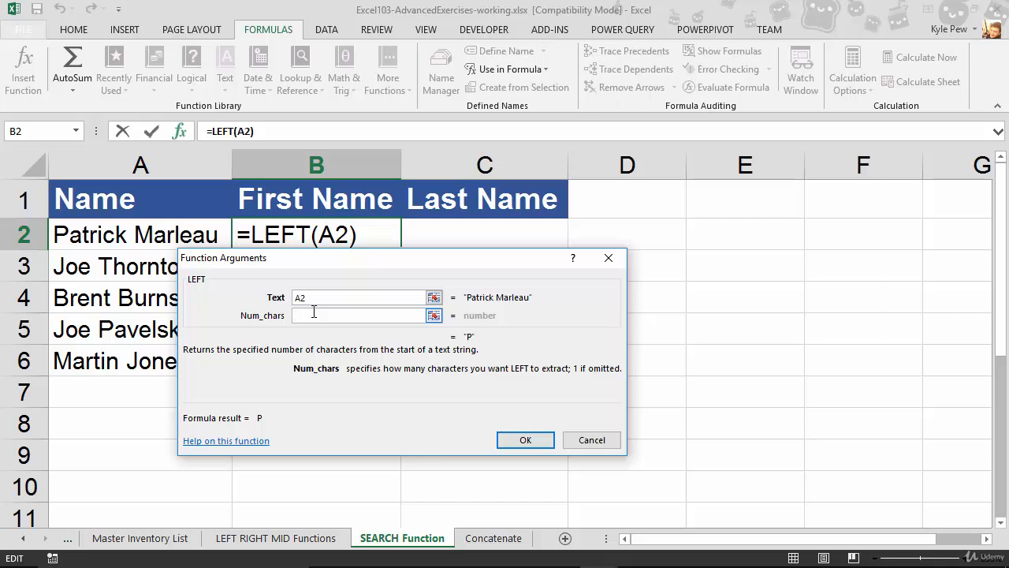
type("search")
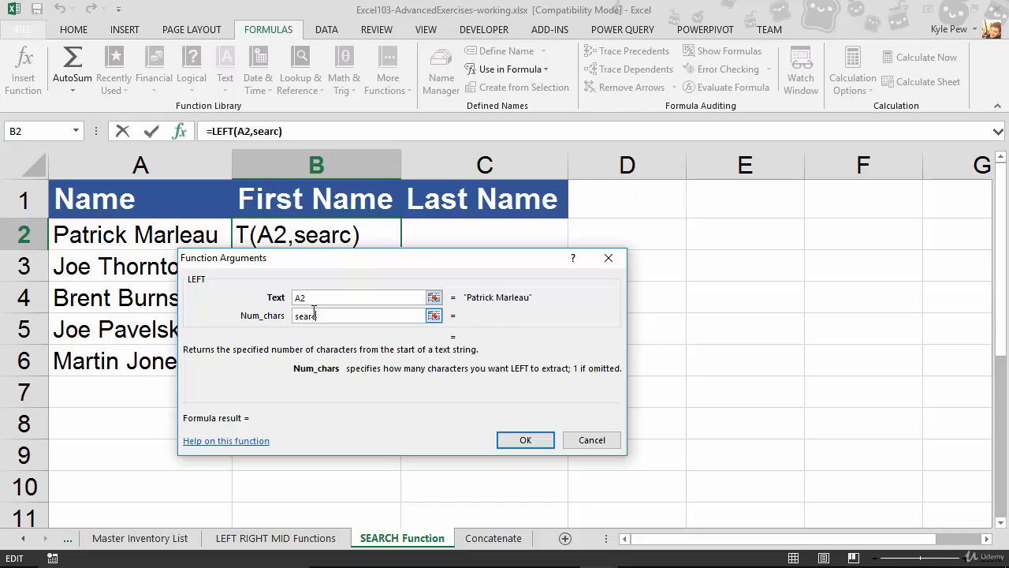
type("(")
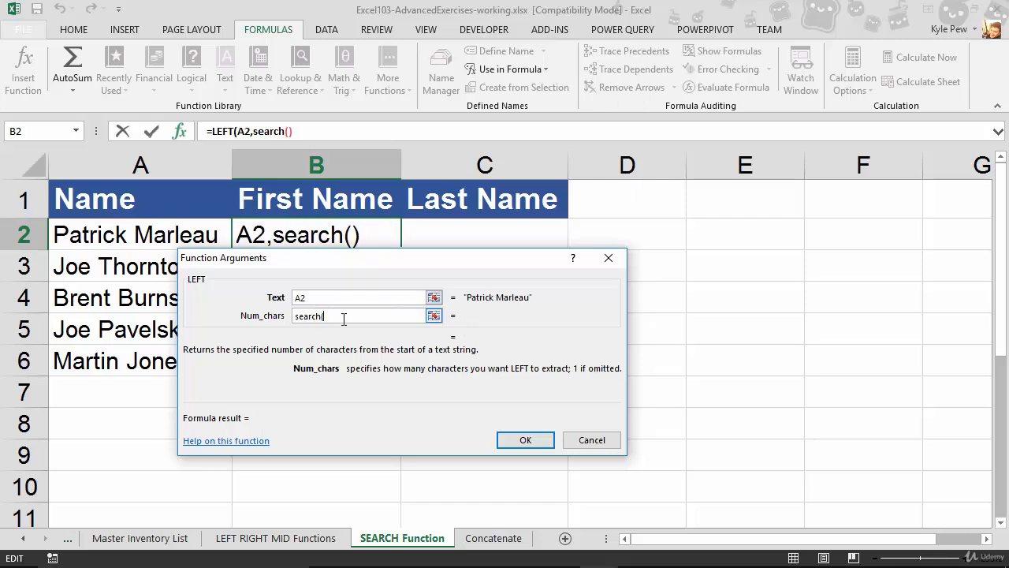
left_click(270, 131)
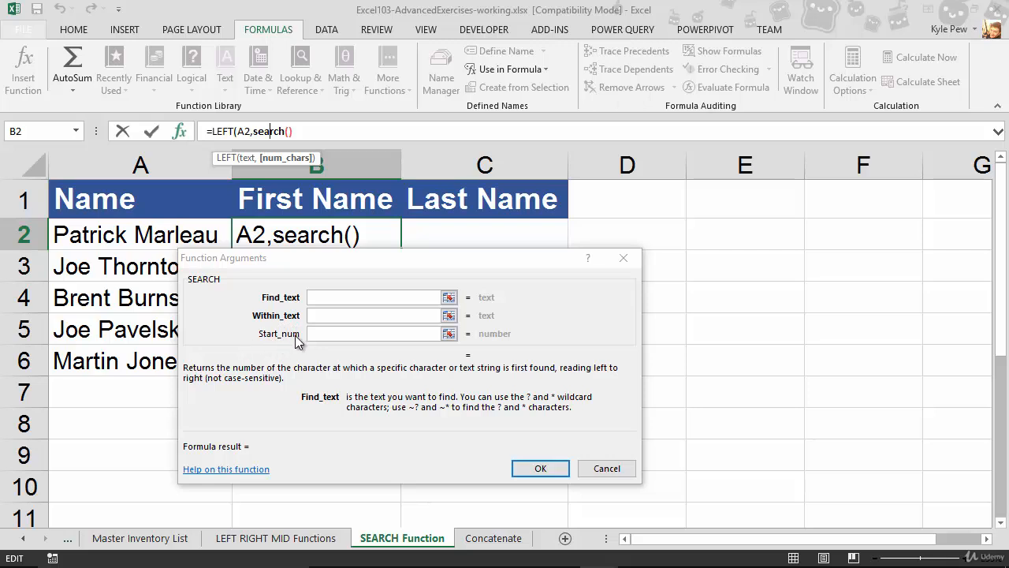
left_click(320, 300)
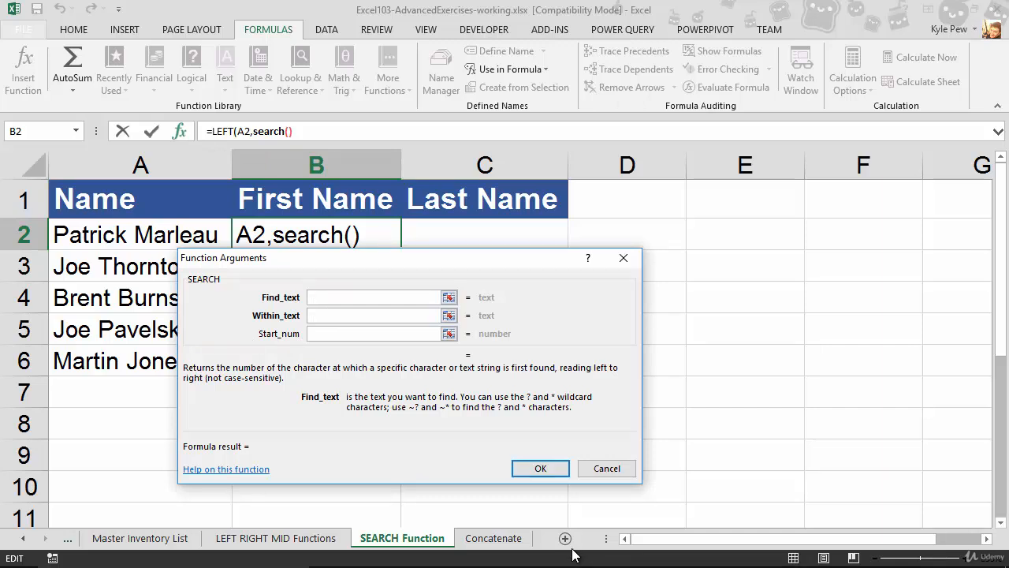
type("\" \"")
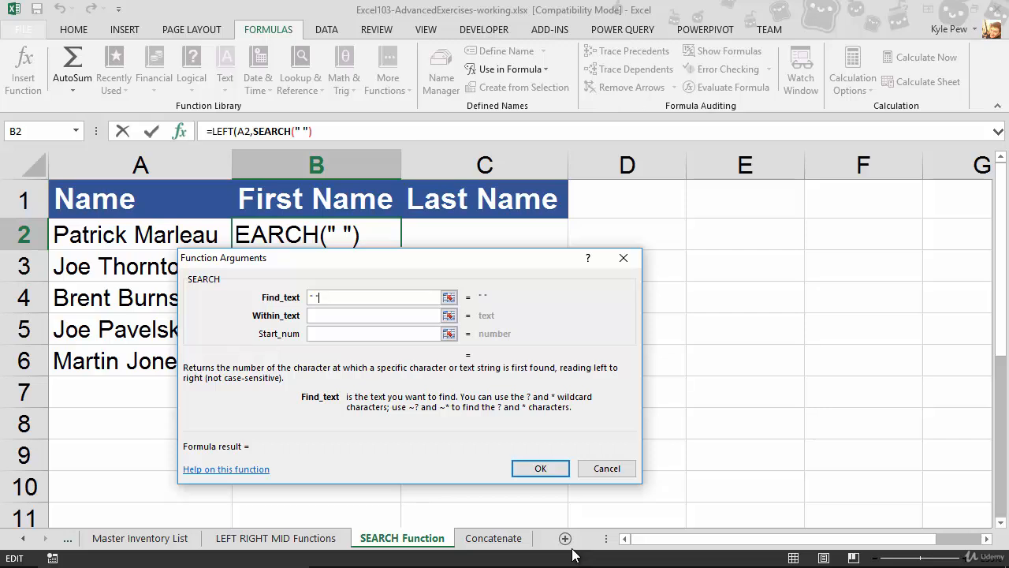
left_click(345, 315)
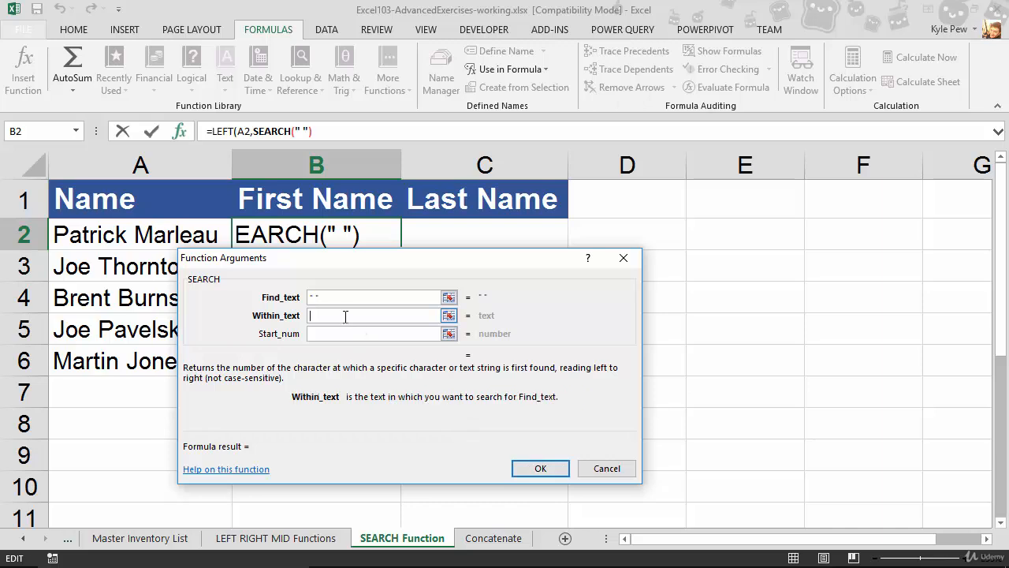
left_click(95, 235)
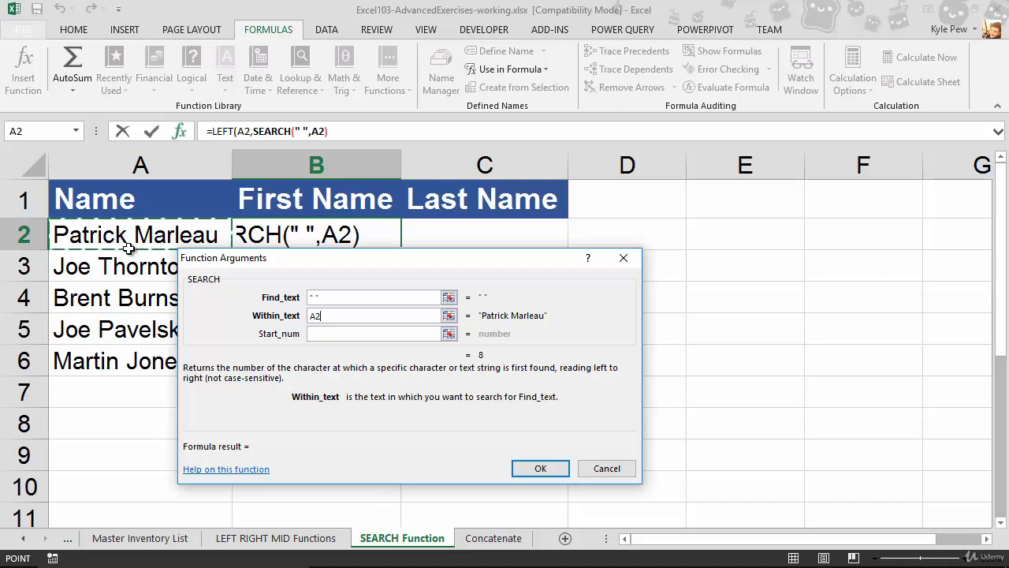
- Return to the outer LEFT arguments, complete the B2 formula and fill it down through B6
left_click(225, 132)
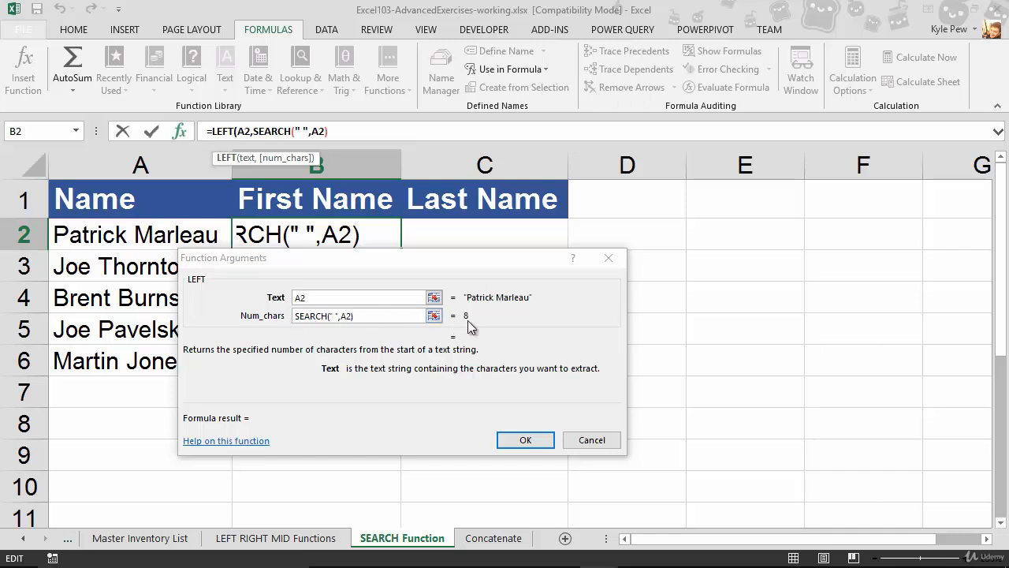
left_click(525, 440)
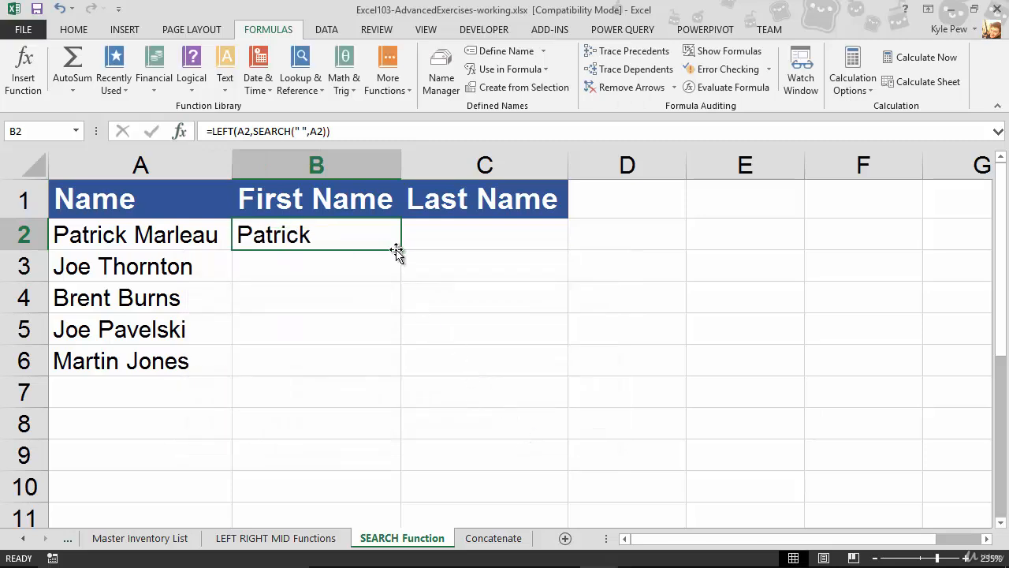
left_click_drag(400, 249, 403, 377)
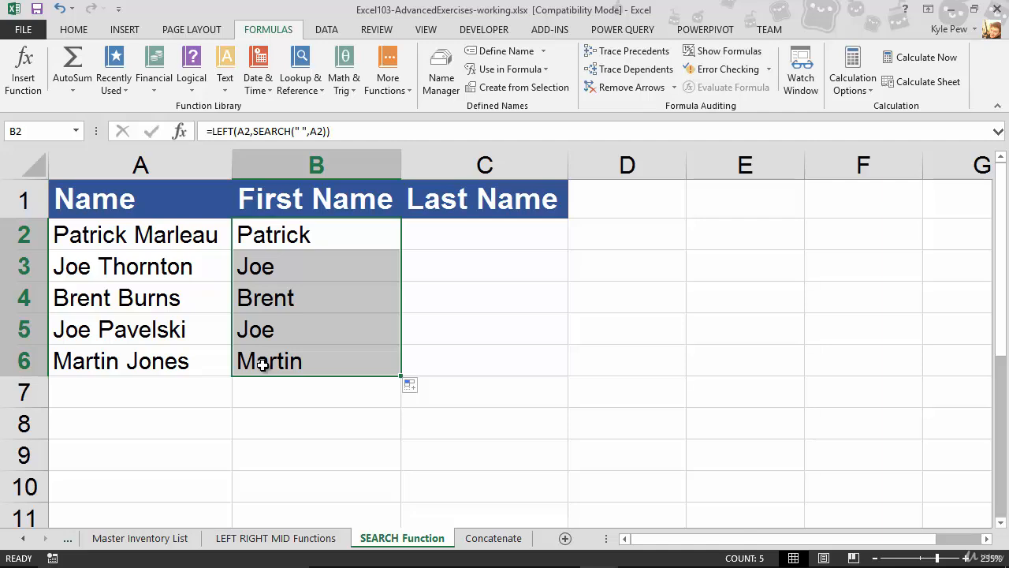
left_click(433, 234)
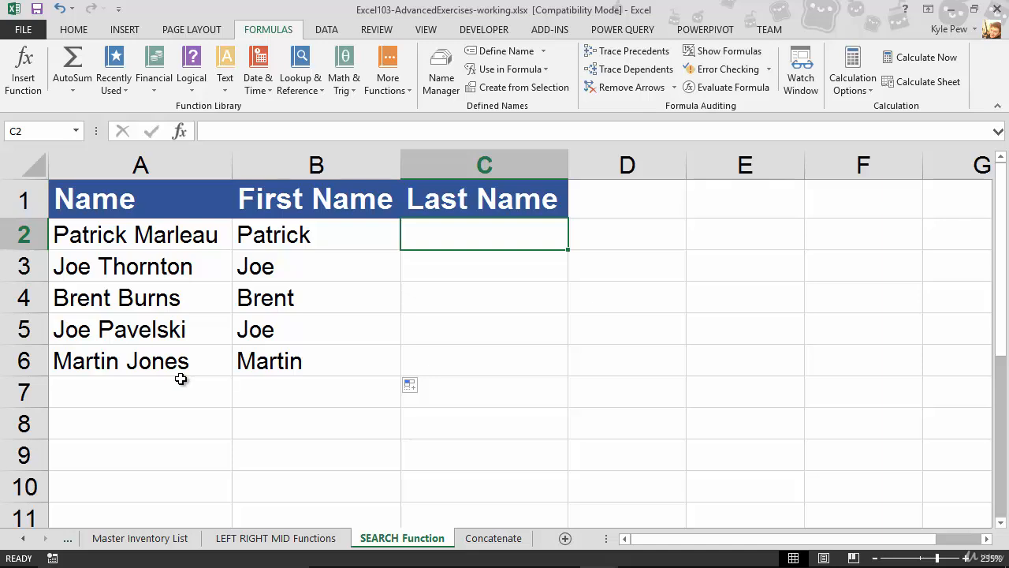
type("=right(")
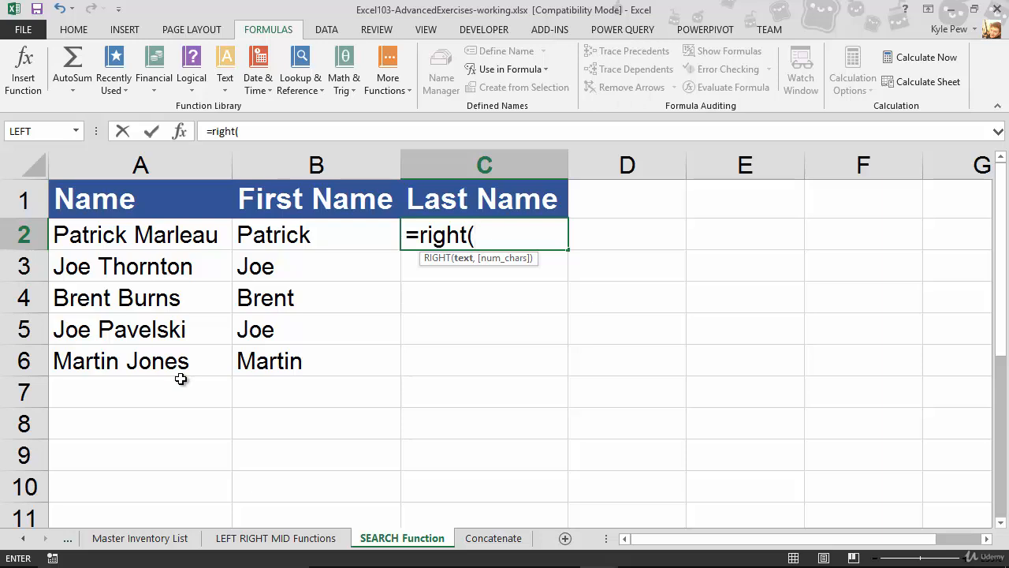
left_click(145, 235)
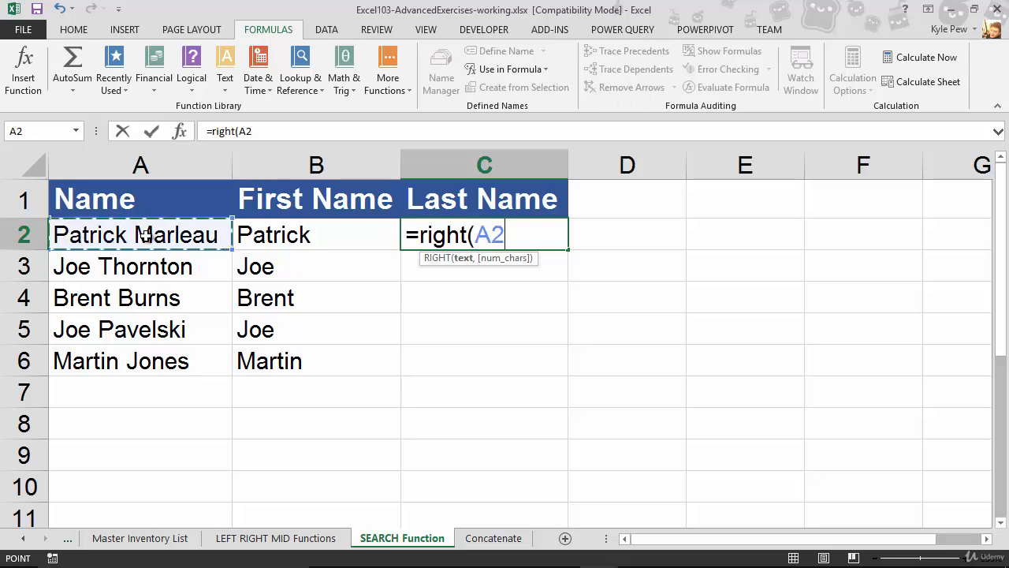
type(",")
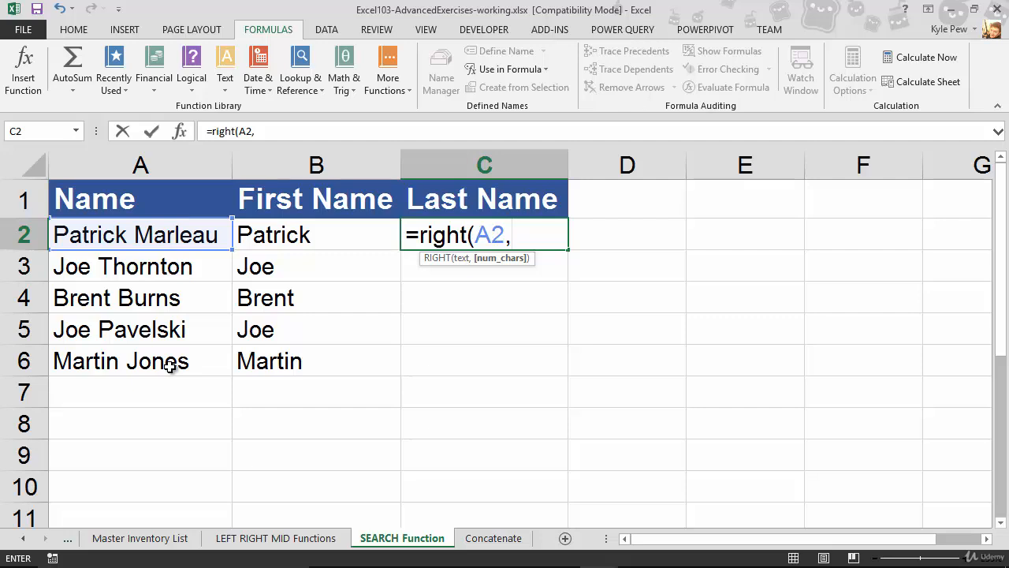
type("s")
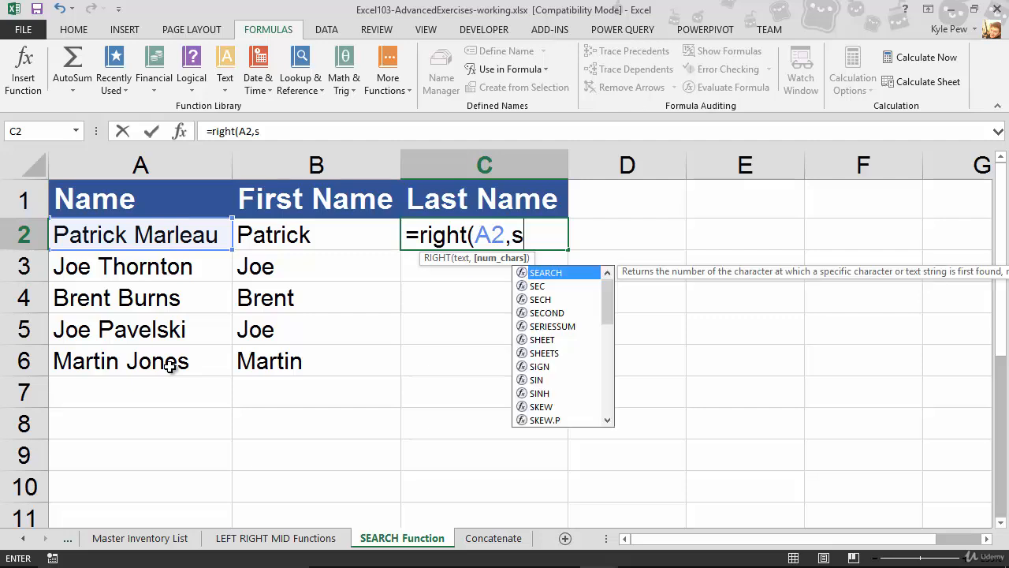
type("earch(")
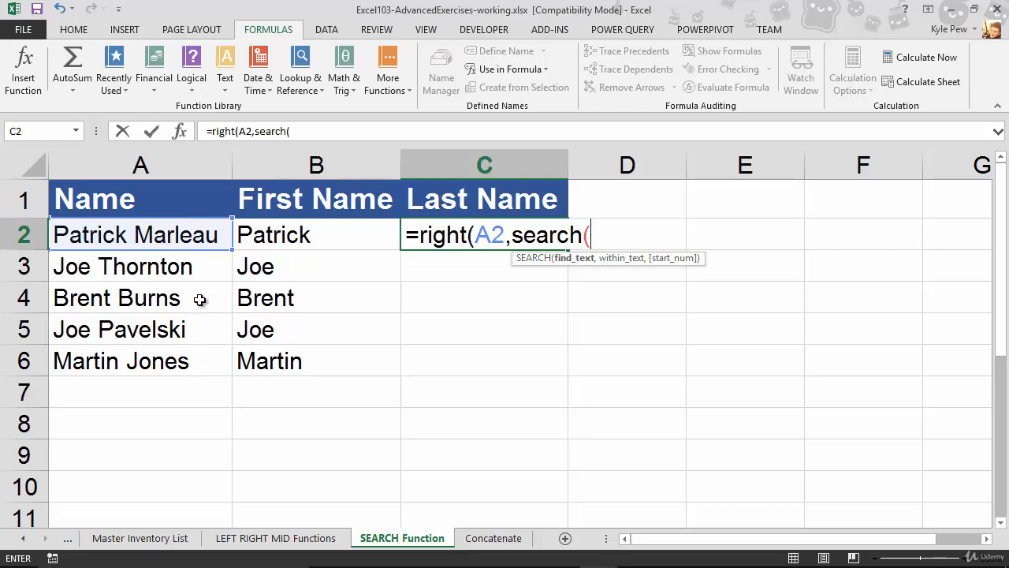
left_click(182, 133)
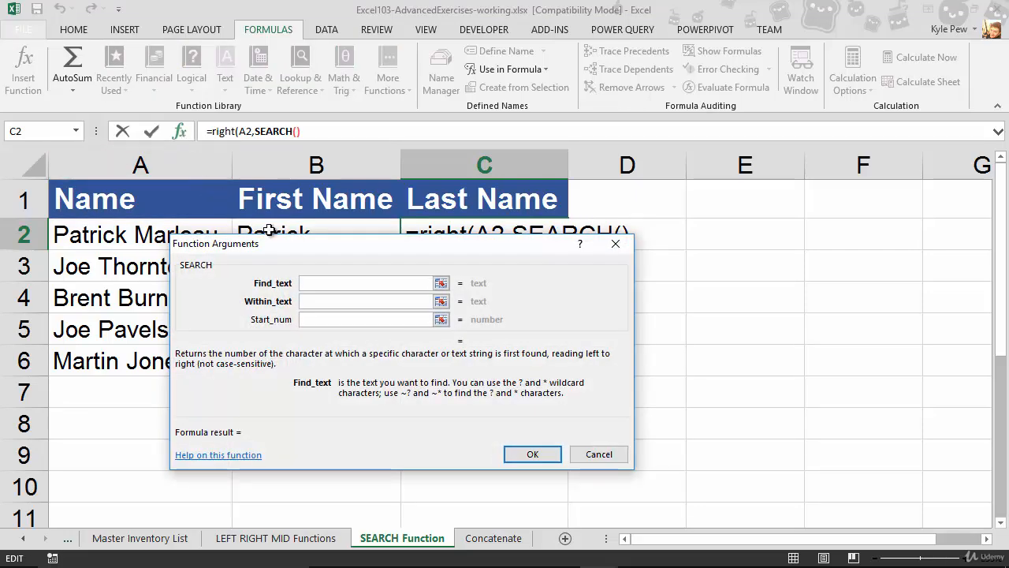
left_click_drag(311, 248, 304, 223)
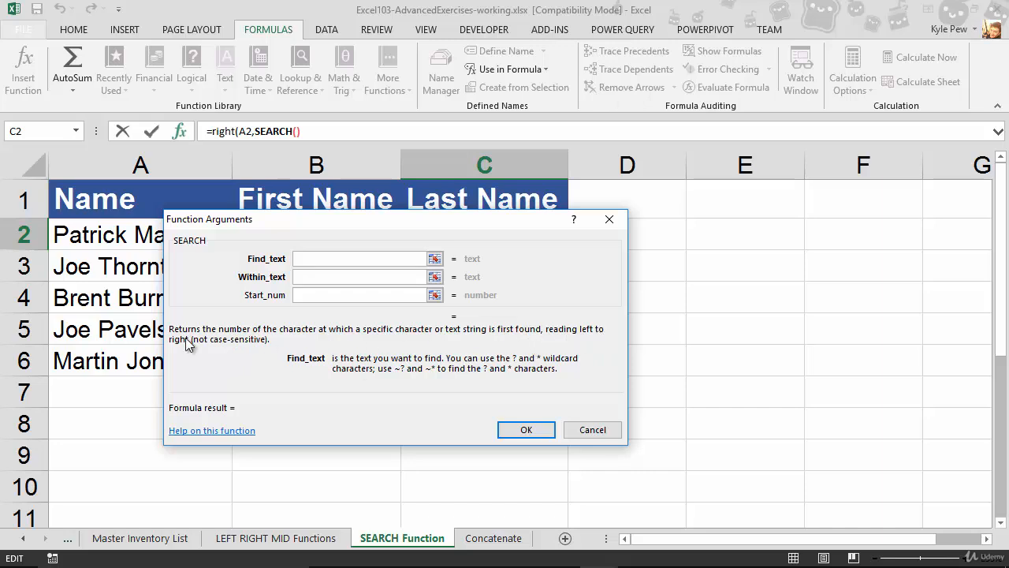
left_click_drag(275, 224, 319, 319)
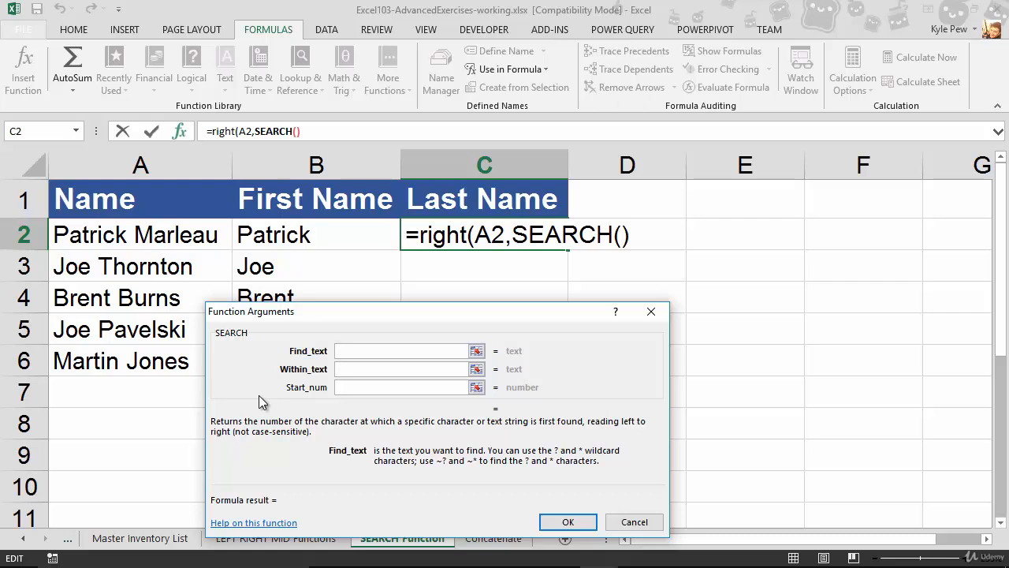
left_click(630, 523)
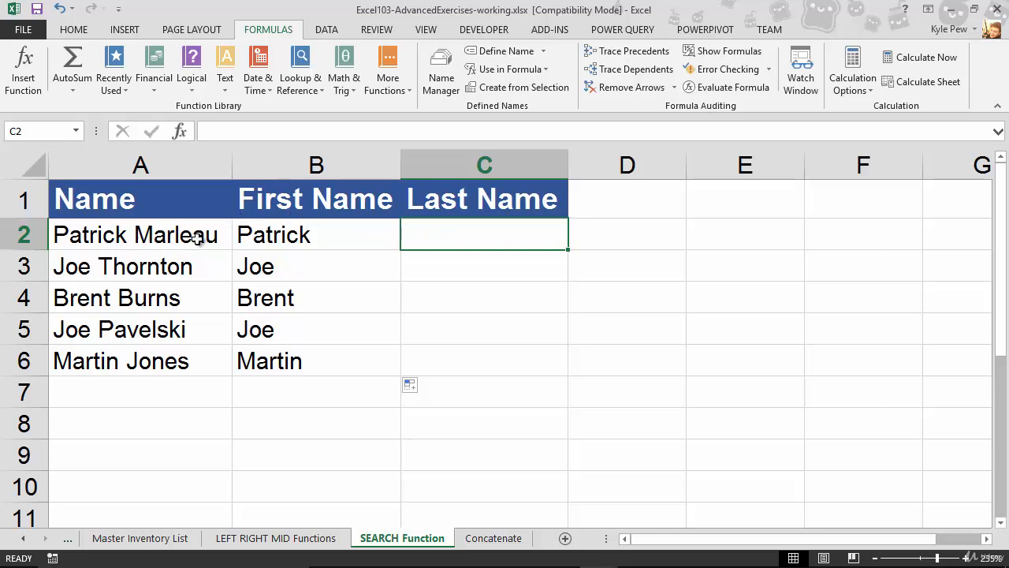
- Insert the RIGHT function in cell C2 with A2 as its Text argument
left_click(228, 86)
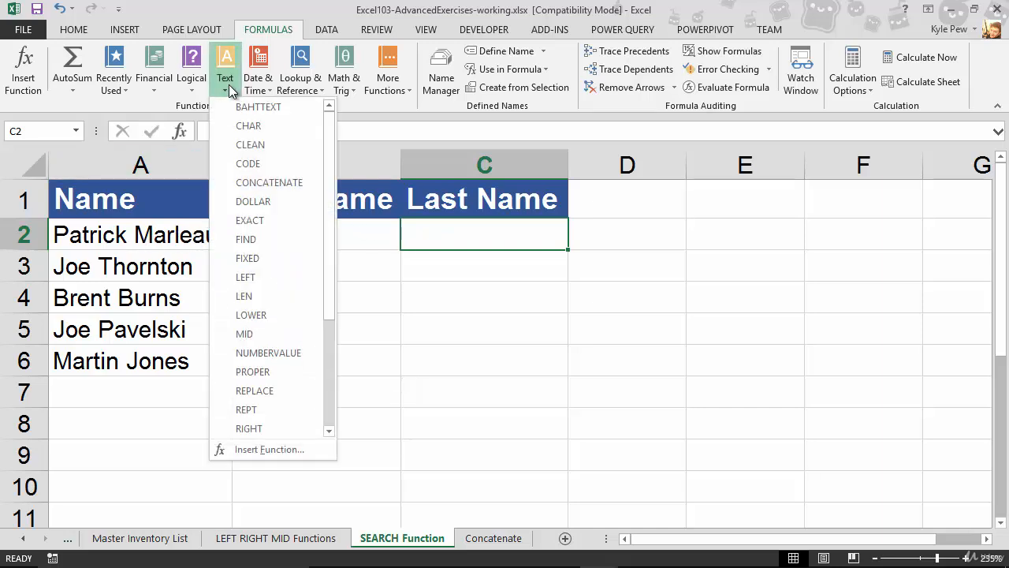
left_click(249, 428)
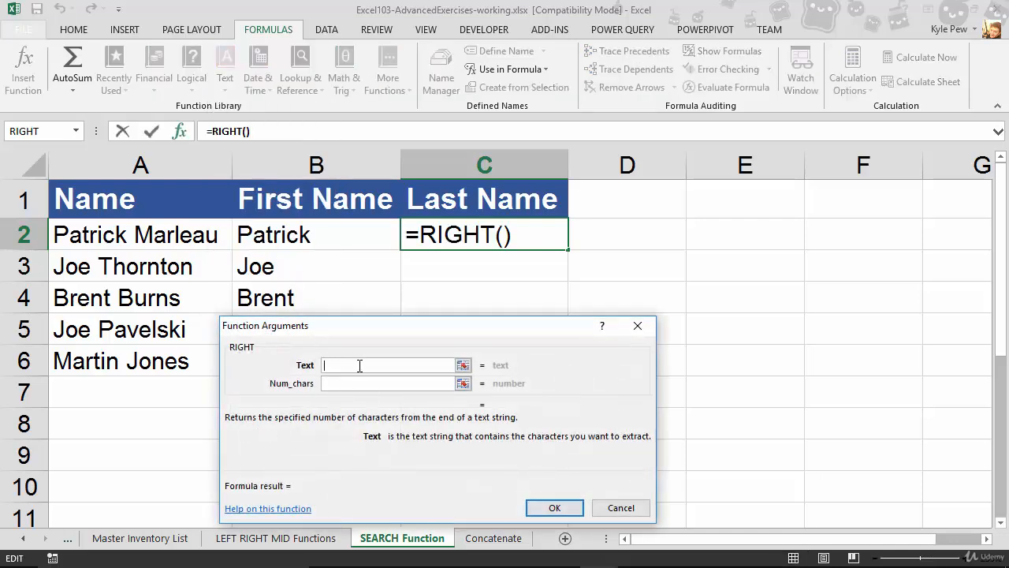
left_click(162, 236)
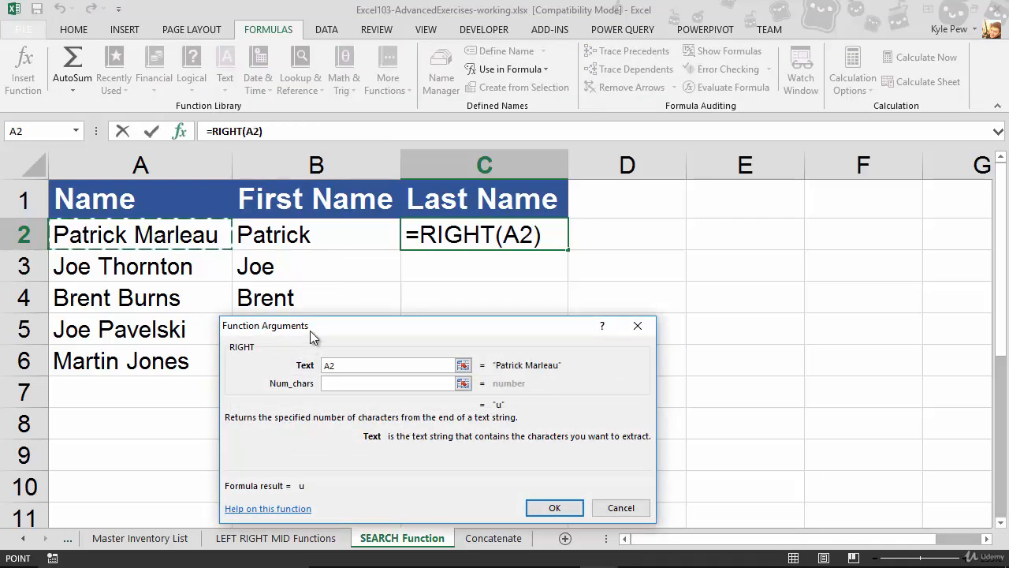
left_click_drag(311, 337, 262, 283)
- Nest the LEN function with A2 as its text in RIGHT's Num_chars argument
left_click(304, 330)
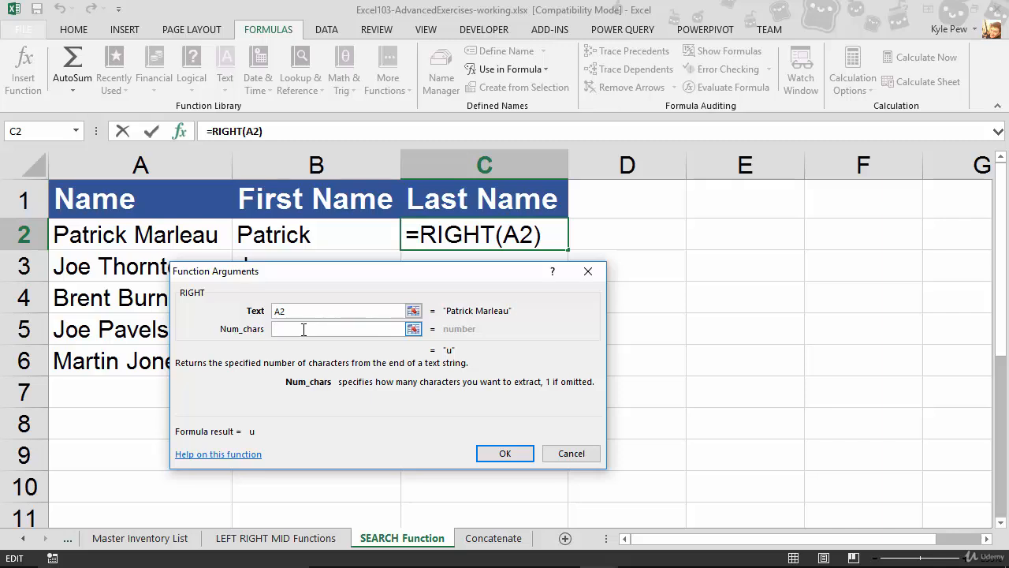
type("len(")
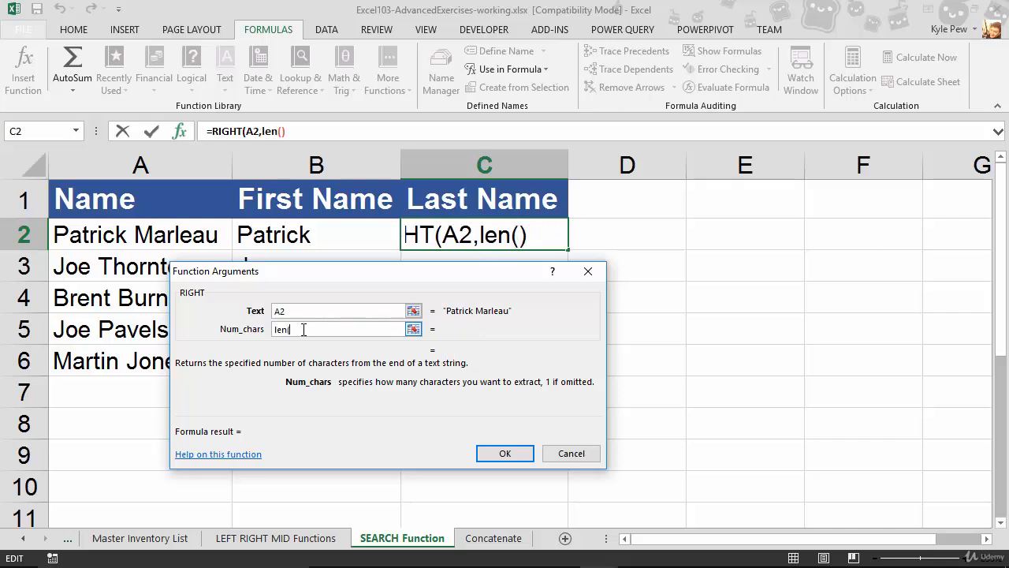
left_click(134, 236)
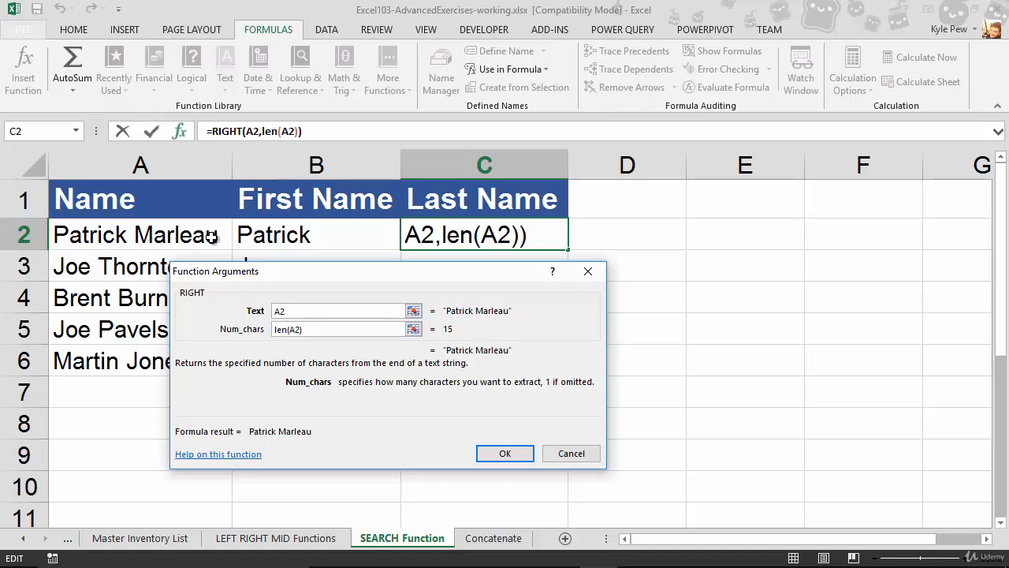
left_click_drag(215, 276, 212, 298)
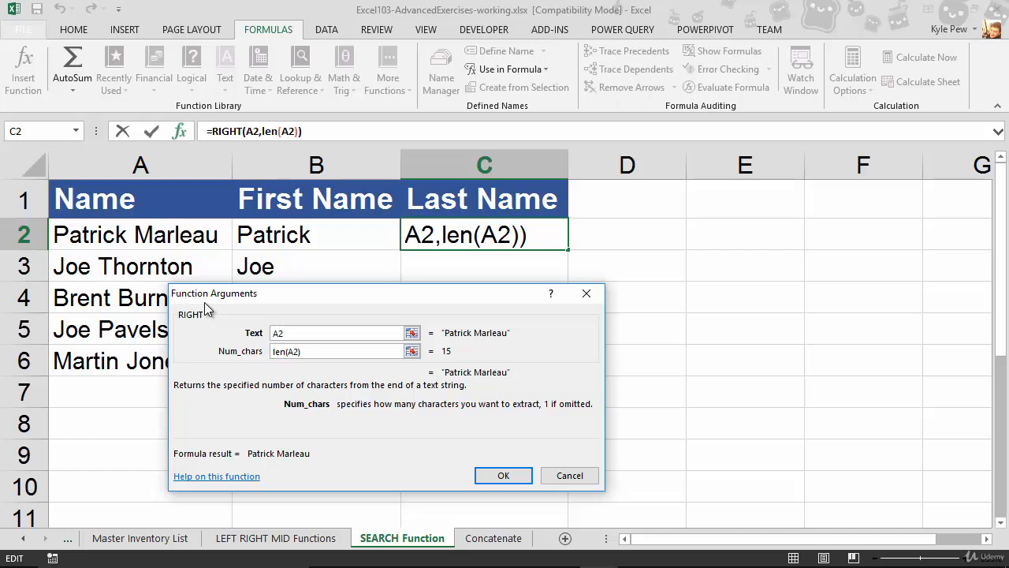
- Subtract a nested SEARCH function from the LEN part of Num_chars, with " " as Find_text and A2 as Within_text
type("-")
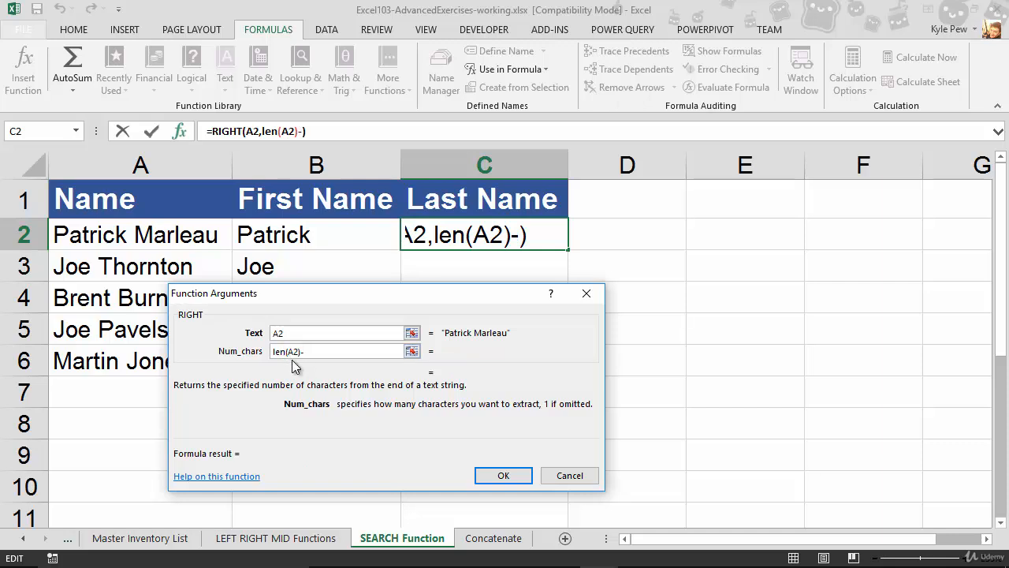
type("search(")
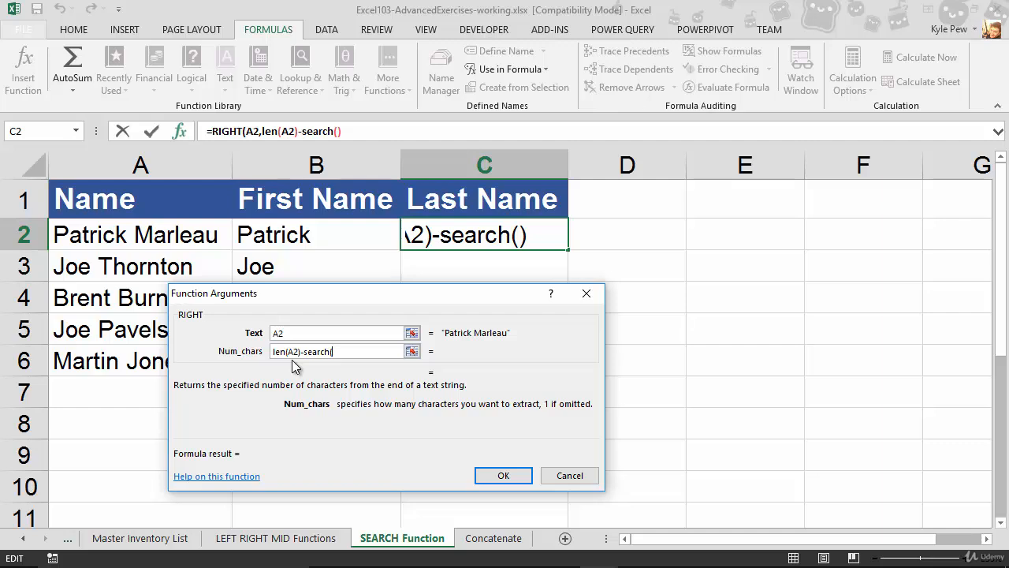
left_click(324, 131)
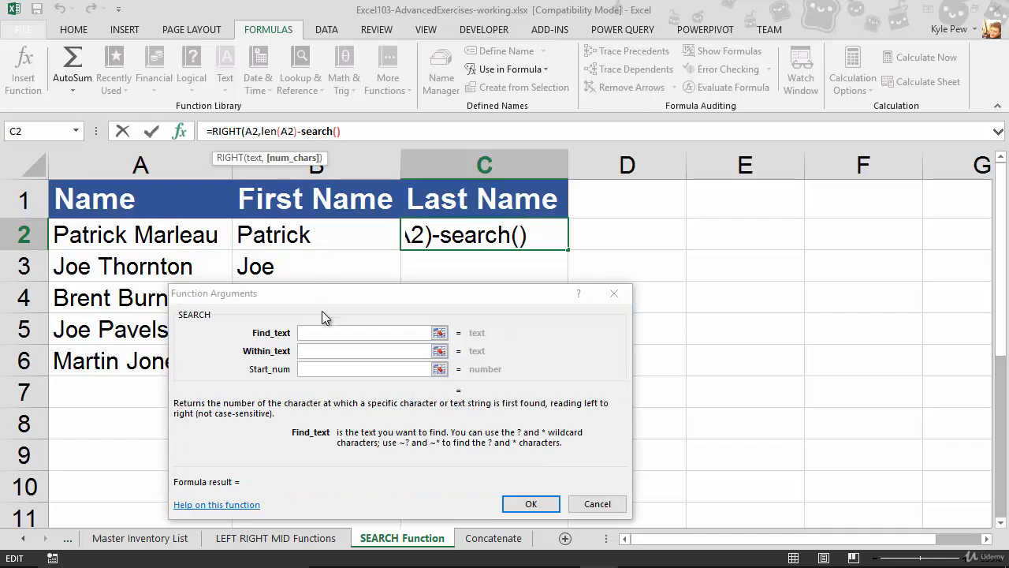
type("\" \"")
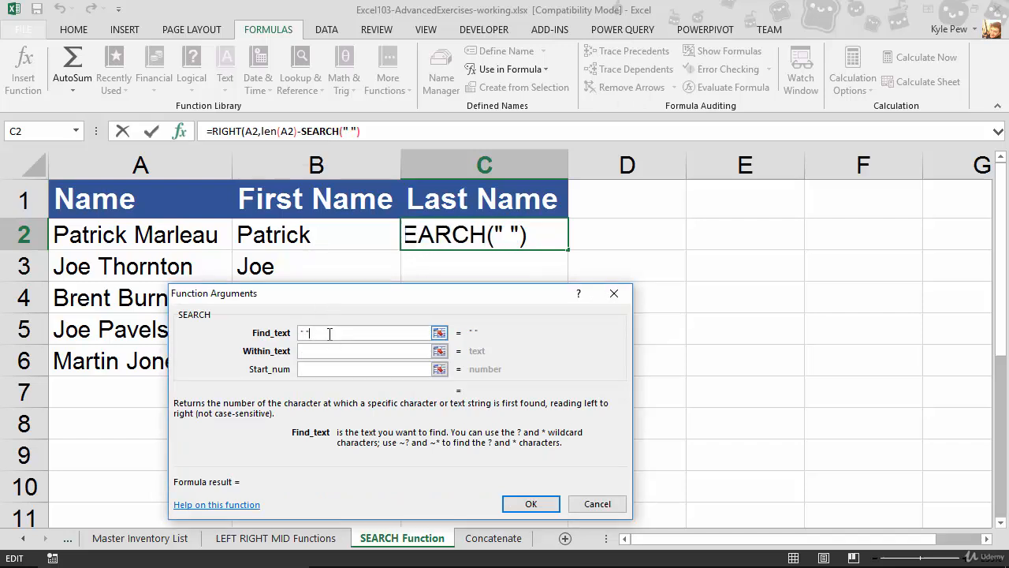
left_click(318, 350)
left_click(135, 231)
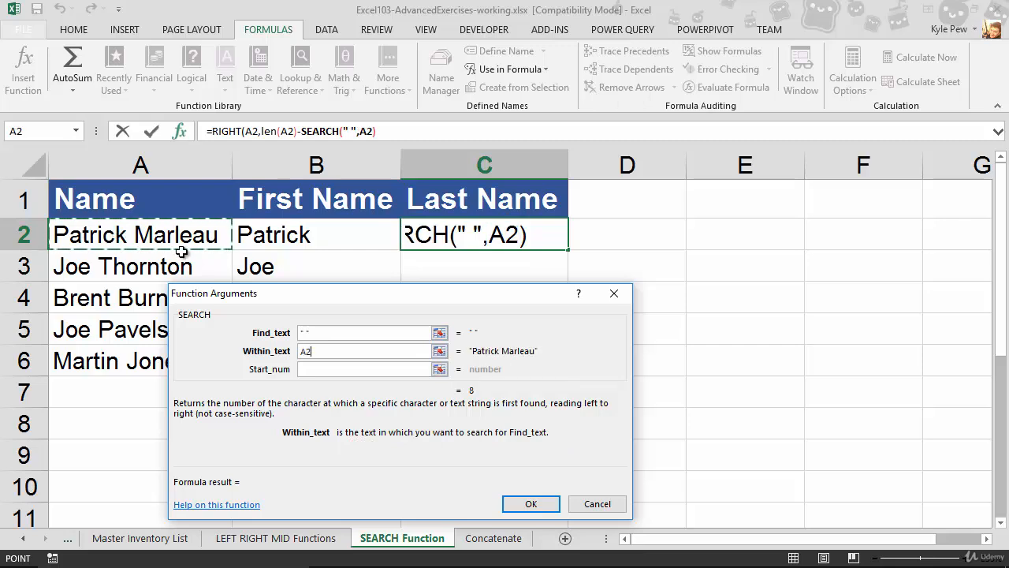
- Return to the outer RIGHT arguments, complete the C2 formula and fill it down through C6, then compare the B2 and C2 formulas
left_click(227, 131)
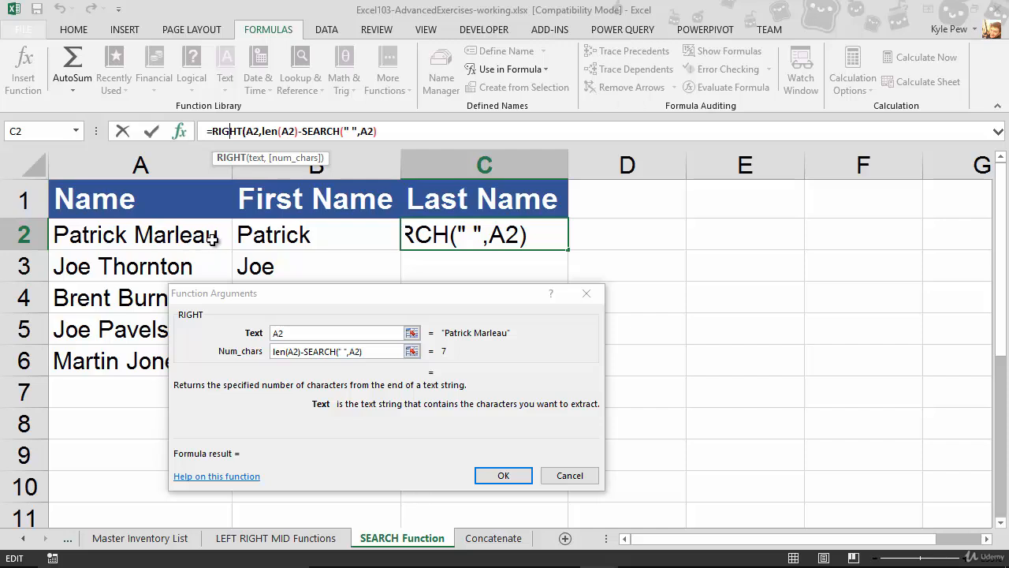
left_click(501, 472)
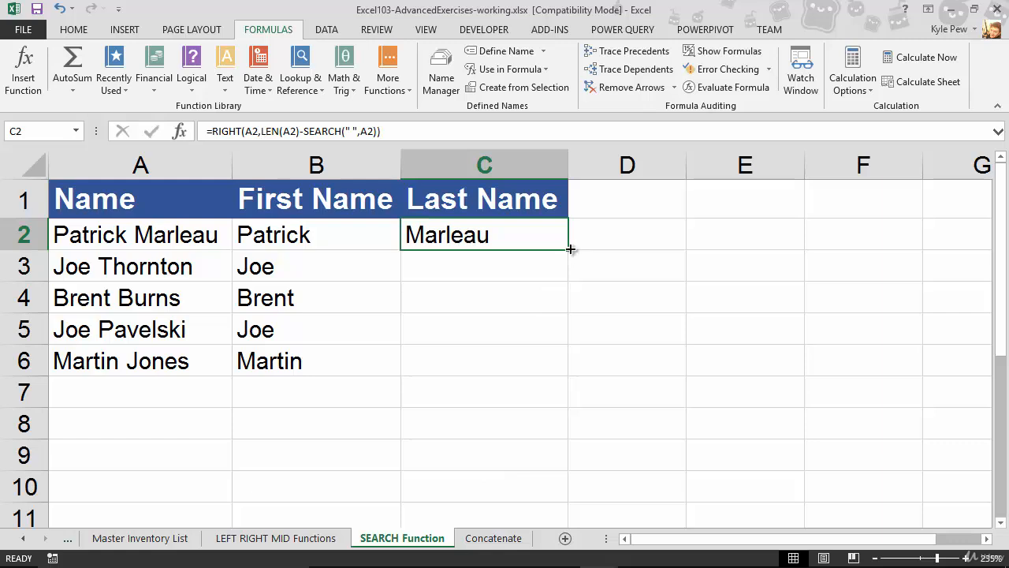
left_click_drag(570, 249, 565, 367)
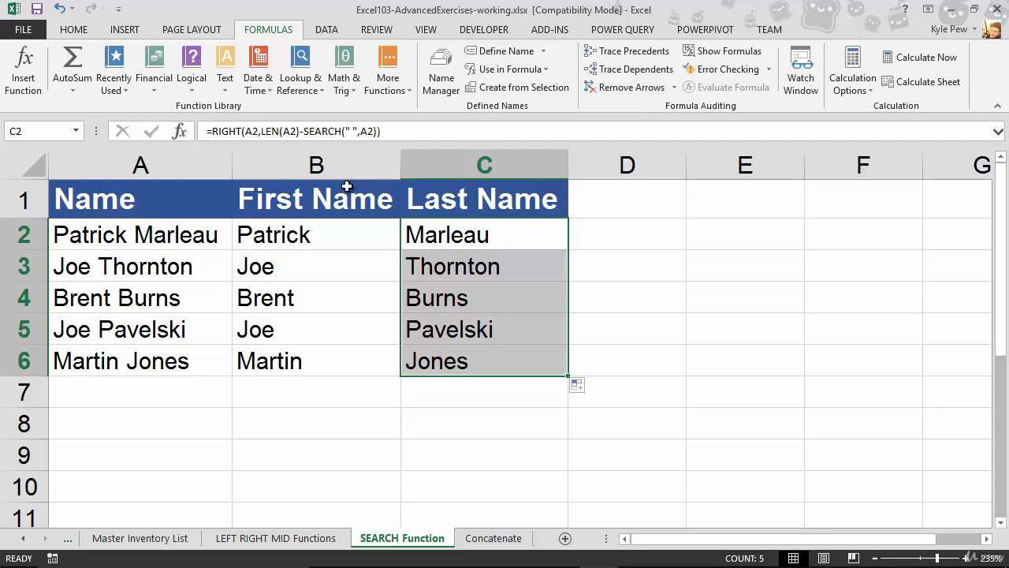
left_click(315, 233)
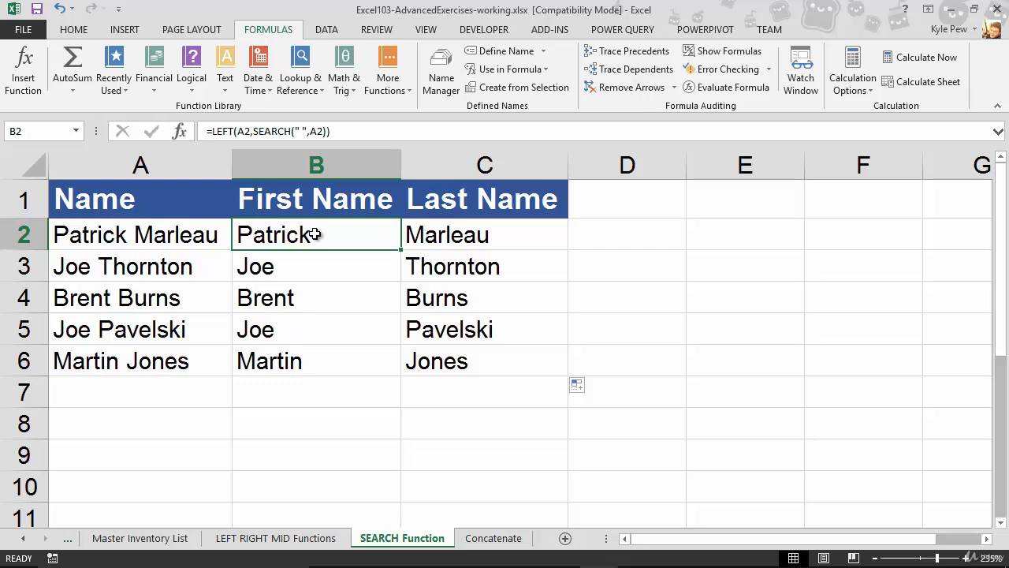
left_click(435, 233)
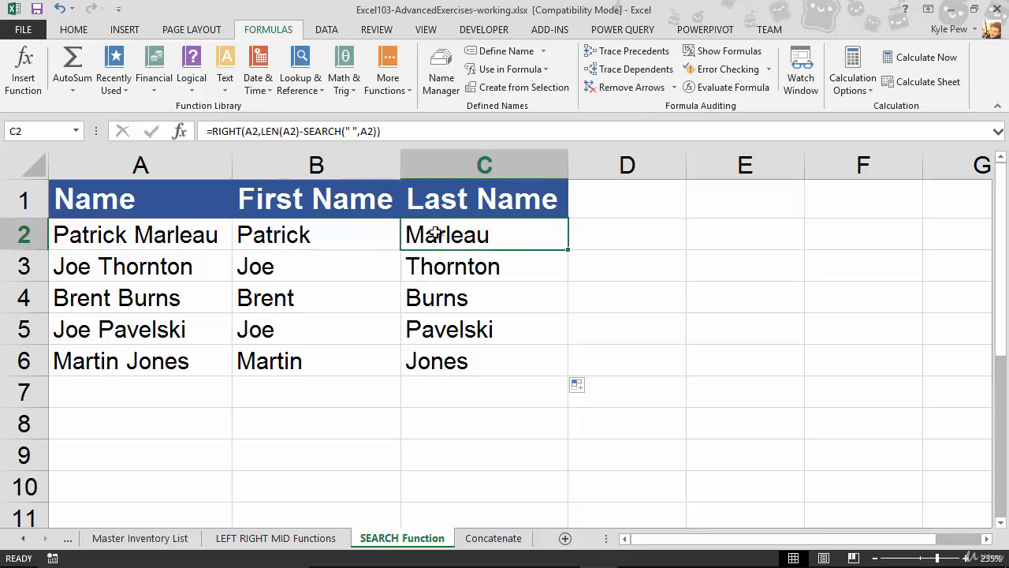